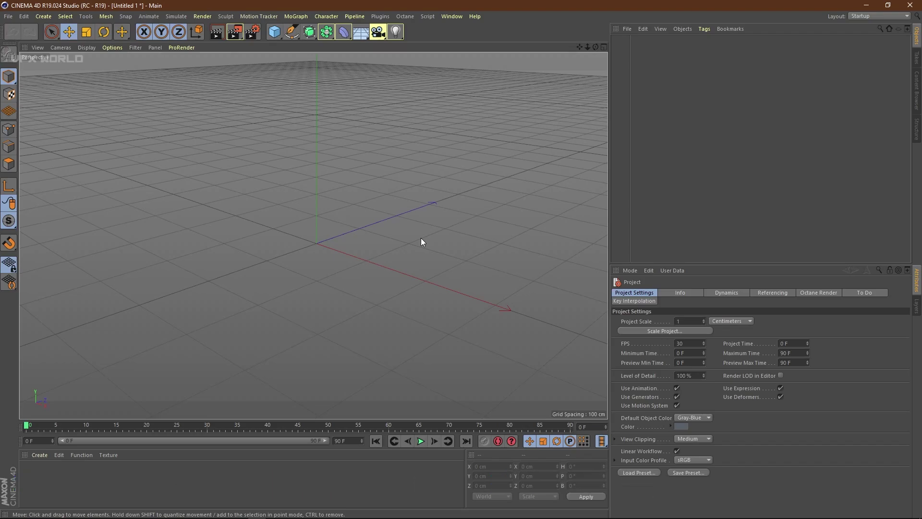
# - Add a cube and set its X, Y and Z sizes to 20 cm each
pyautogui.keyDown('alt'); pyautogui.moveTo(421, 238); pyautogui.dragTo(542, 243); pyautogui.keyUp('alt')
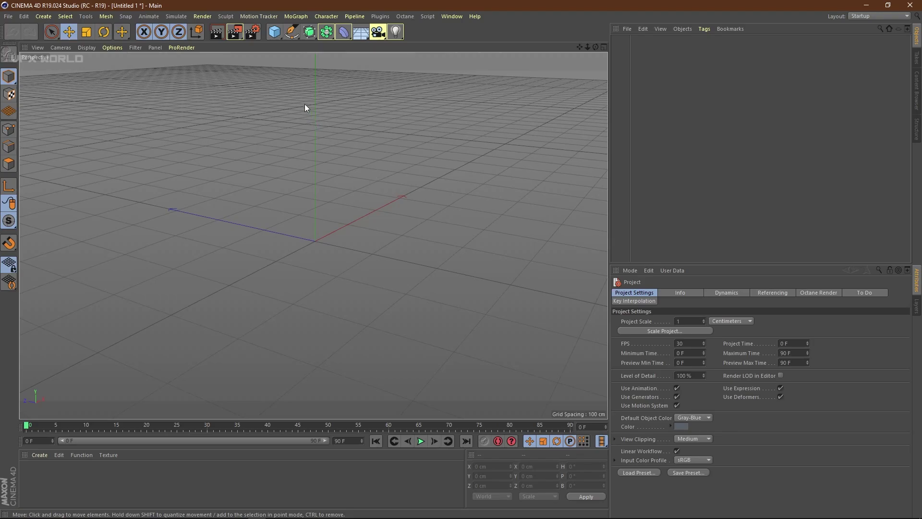
pyautogui.click(275, 32)
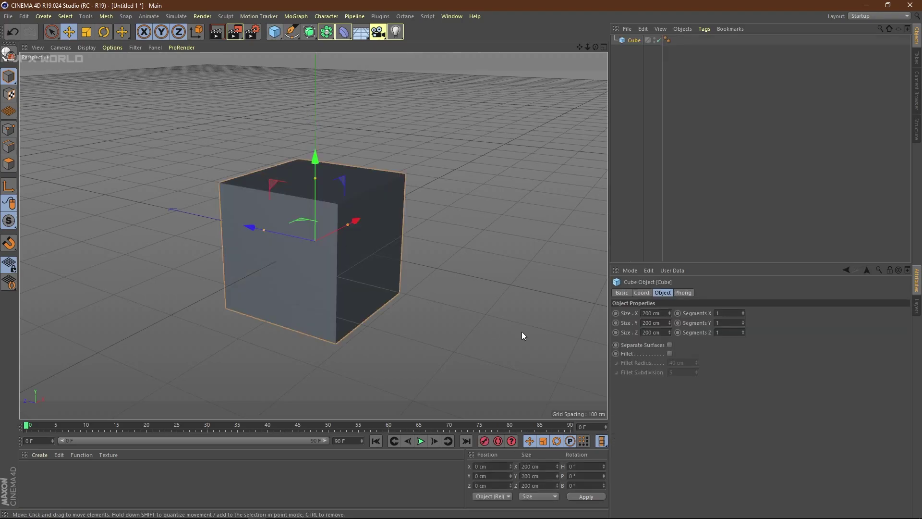
pyautogui.click(656, 313)
pyautogui.write('20')
pyautogui.press('Tab')
pyautogui.write('20')
pyautogui.press('Tab')
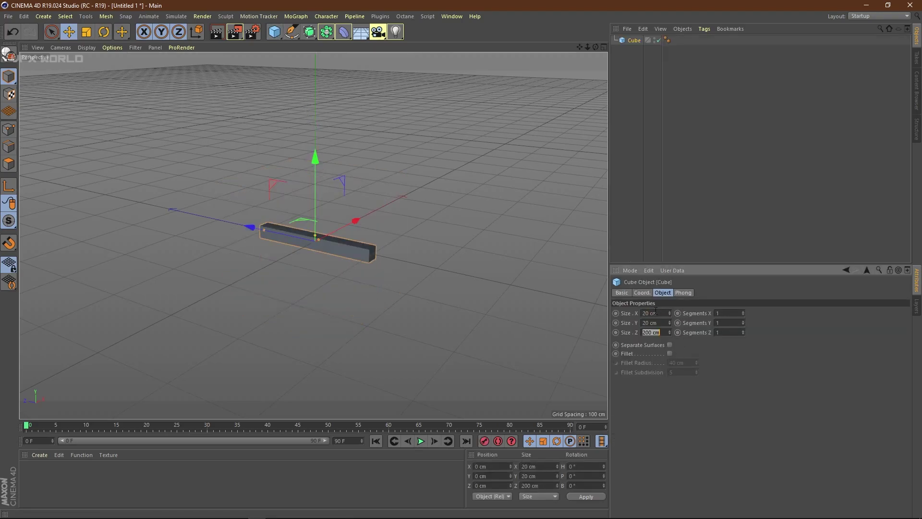
pyautogui.write('20')
pyautogui.press('Return')
pyautogui.scroll(4, 171, 261)
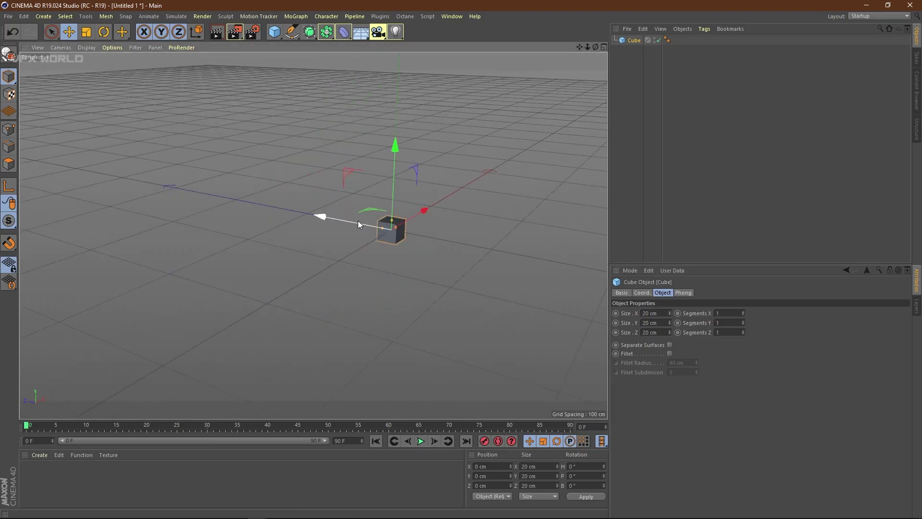
# - Move the cube along the Z axis to about 79 cm from the origin
pyautogui.moveTo(359, 220); pyautogui.dragTo(283, 203)
pyautogui.scroll(1, 387, 229)
pyautogui.scroll(3, 387, 229)
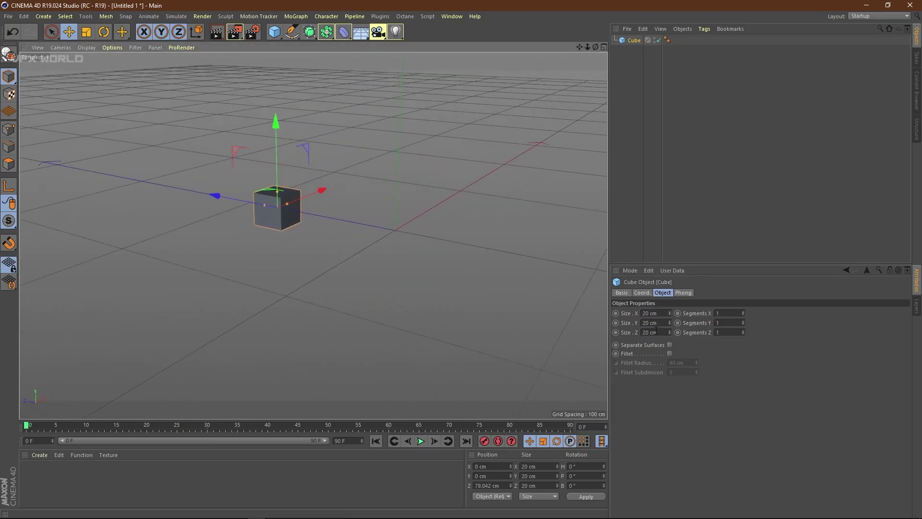
# - Enable the fillet on the cube and set its fillet radius to 1 cm
pyautogui.click(670, 353)
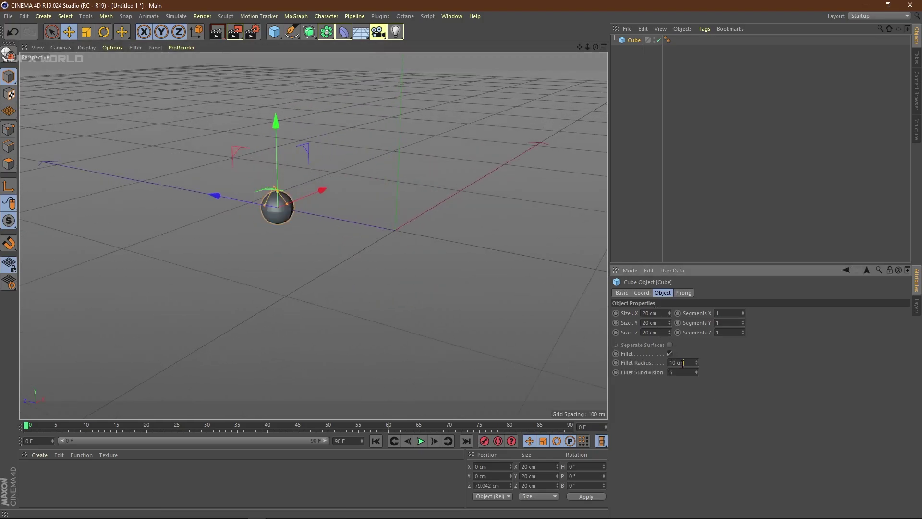
pyautogui.doubleClick(677, 363)
pyautogui.write('1')
pyautogui.press('Return')
pyautogui.scroll(4, 339, 217)
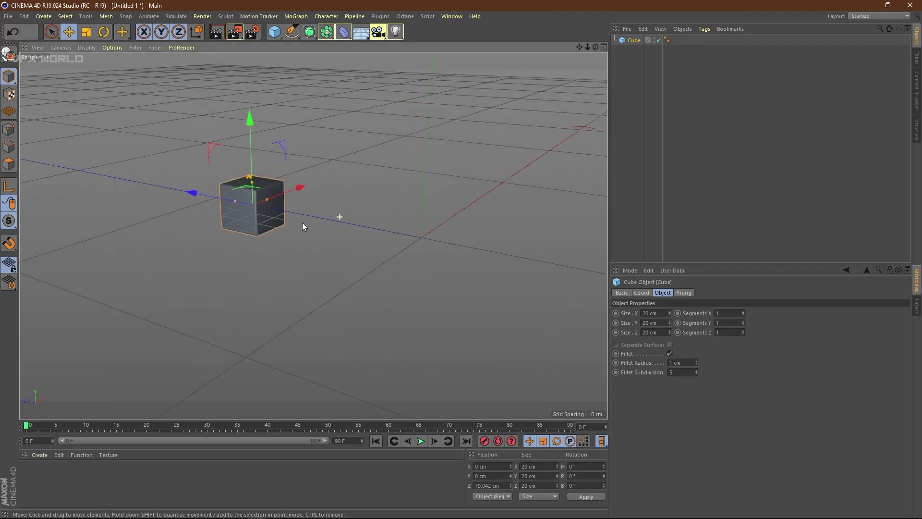
pyautogui.scroll(1, 325, 269)
pyautogui.scroll(-5, 214, 179)
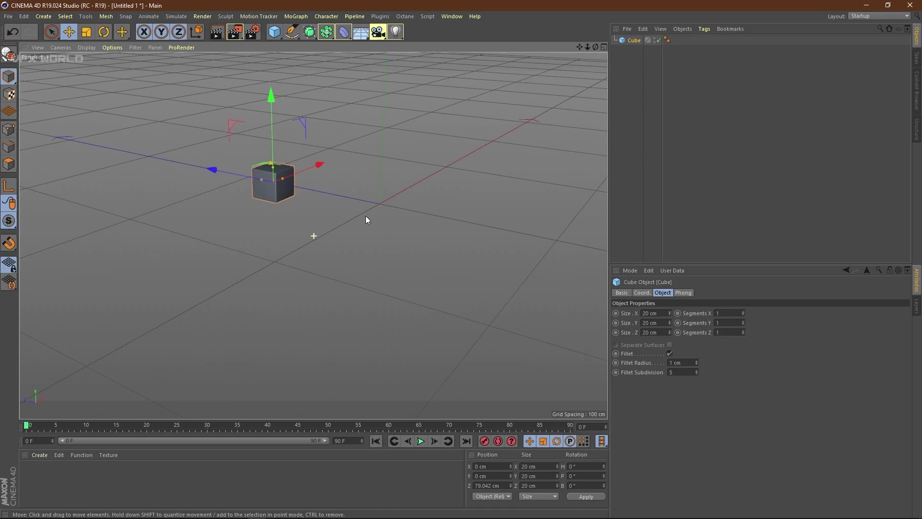
# - Add a Platonic object at the origin, keep its Icosa type and set its radius to 20 cm
pyautogui.keyDown('alt'); pyautogui.moveTo(366, 220); pyautogui.dragTo(350, 220, button='middle'); pyautogui.keyUp('alt')
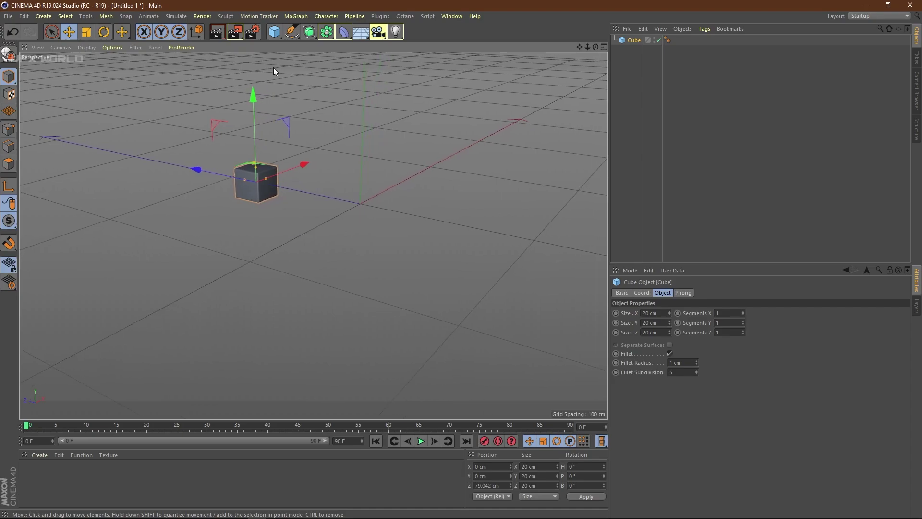
pyautogui.click(274, 32)
pyautogui.click(353, 98)
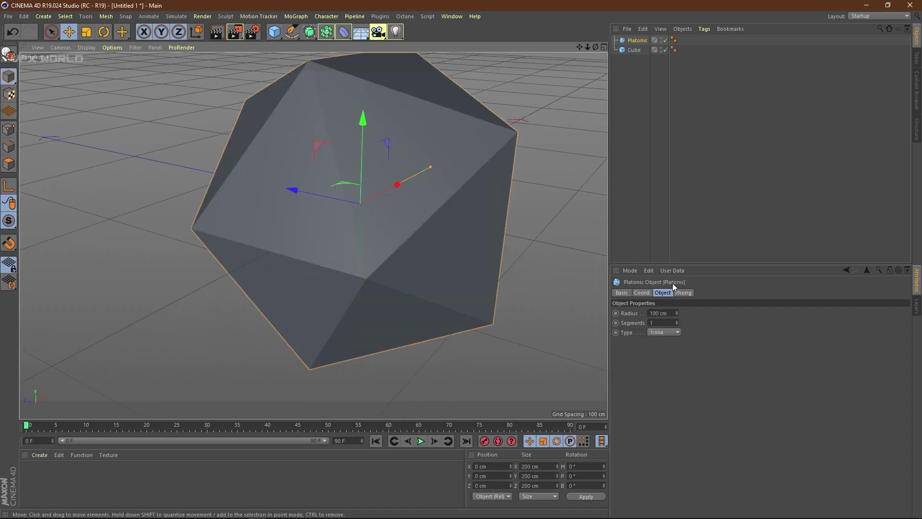
pyautogui.click(669, 332)
pyautogui.click(664, 380)
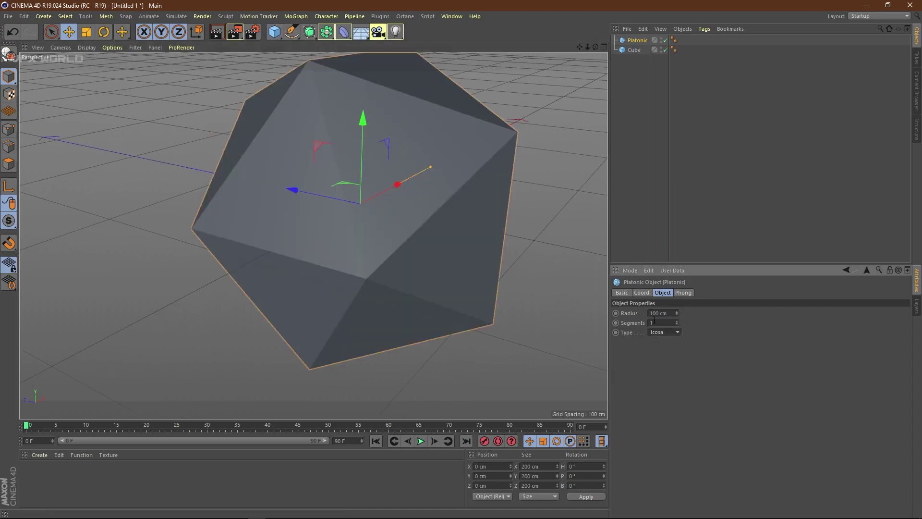
pyautogui.write('20')
pyautogui.press('Return')
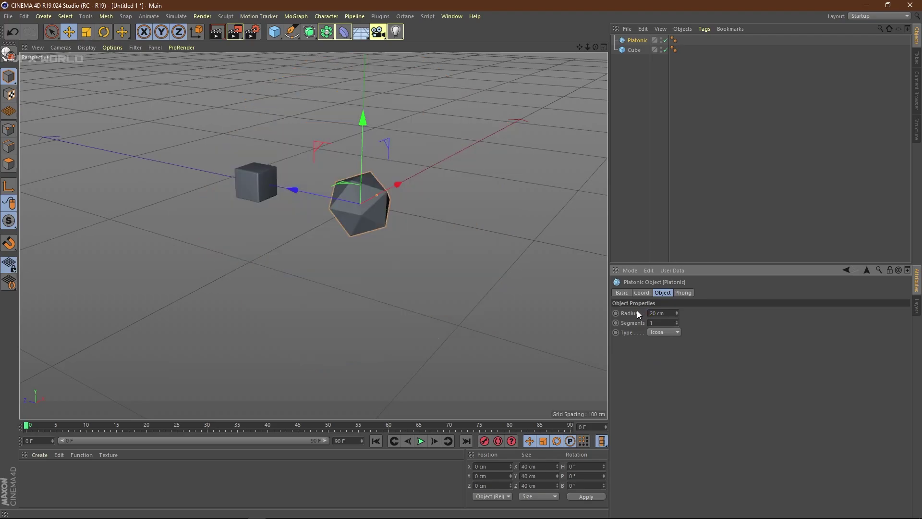
# - Set the Platonic object's radius to 15 cm
pyautogui.keyDown('alt'); pyautogui.moveTo(223, 193); pyautogui.dragTo(501, 335); pyautogui.keyUp('alt')
pyautogui.click(667, 313)
pyautogui.write('15')
pyautogui.press('Return')
pyautogui.keyDown('alt'); pyautogui.moveTo(577, 319); pyautogui.dragTo(400, 258); pyautogui.keyUp('alt')
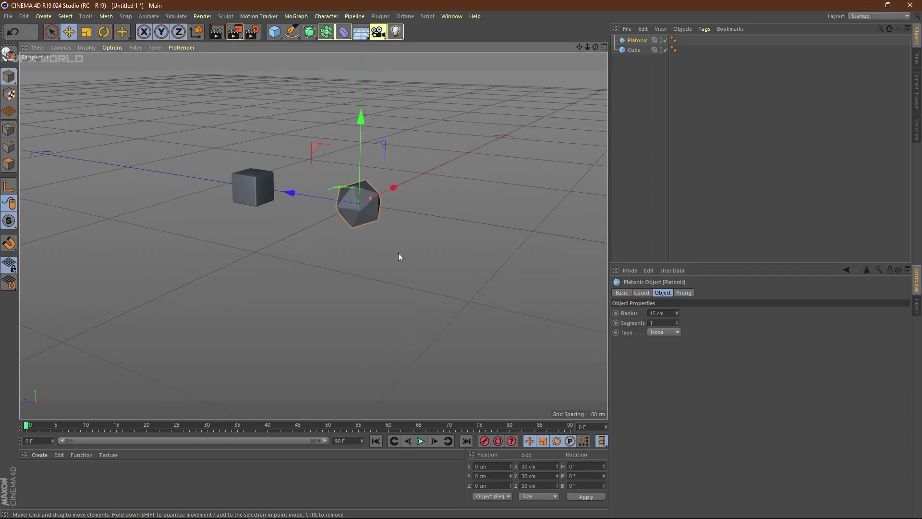
# - Add a sphere with a 15 cm radius and move it along the Z axis to about -72 cm
pyautogui.click(274, 31)
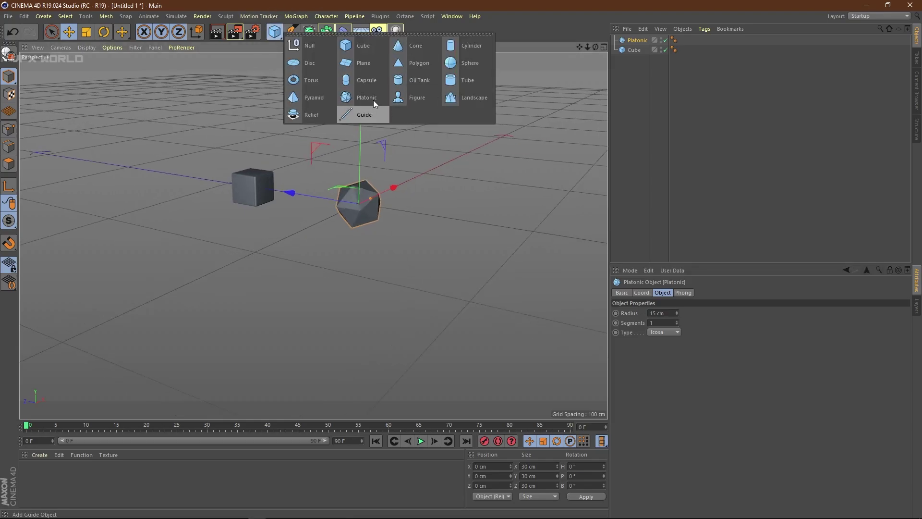
pyautogui.click(471, 63)
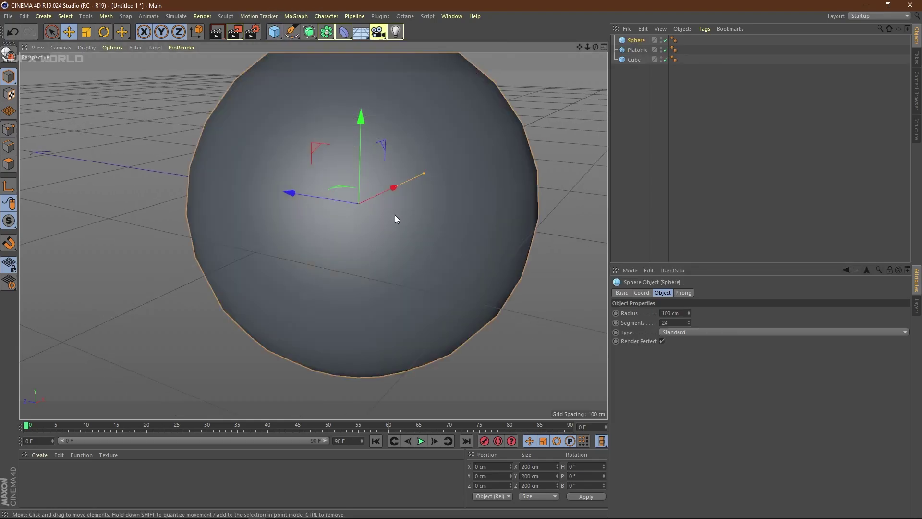
pyautogui.click(678, 312)
pyautogui.write('20')
pyautogui.press('Return')
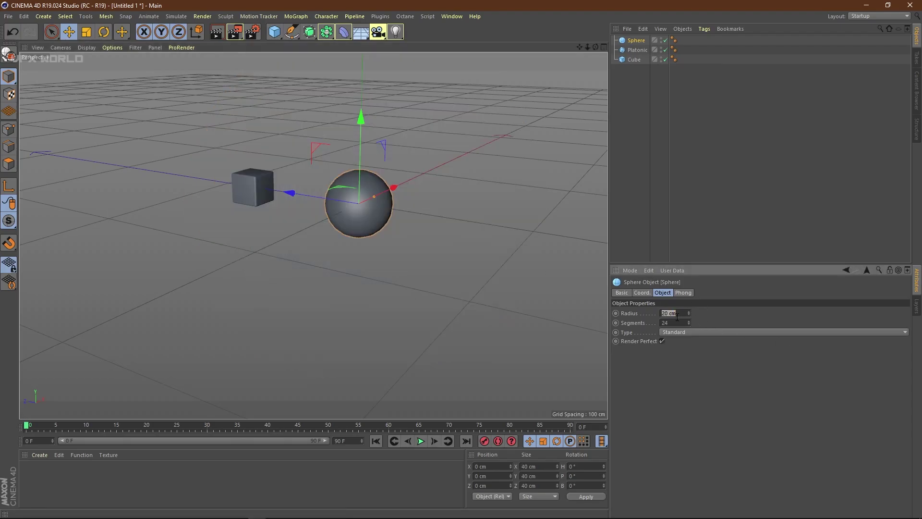
pyautogui.write('15')
pyautogui.press('Return')
pyautogui.moveTo(310, 206); pyautogui.dragTo(385, 338)
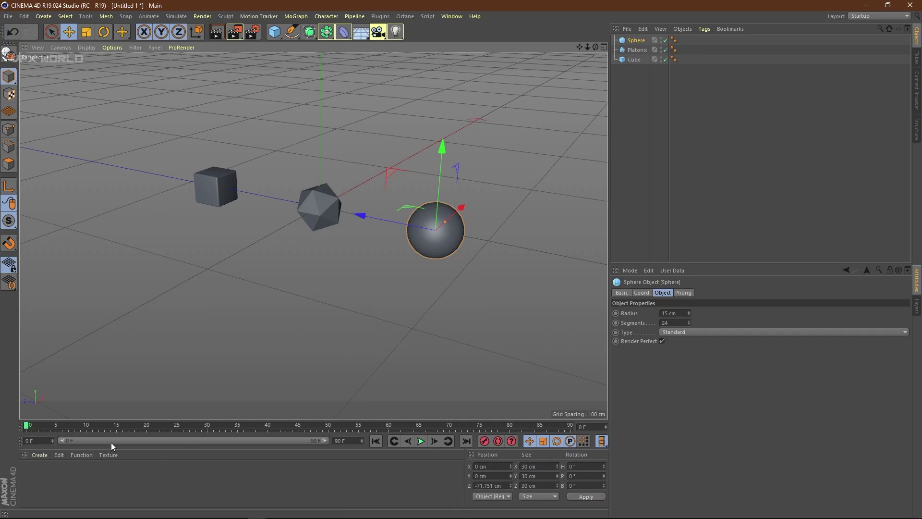
# - Create three new materials and assign Mat.2 to the sphere, Mat.1 to the Platonic and Mat to the cube
pyautogui.click(111, 480)
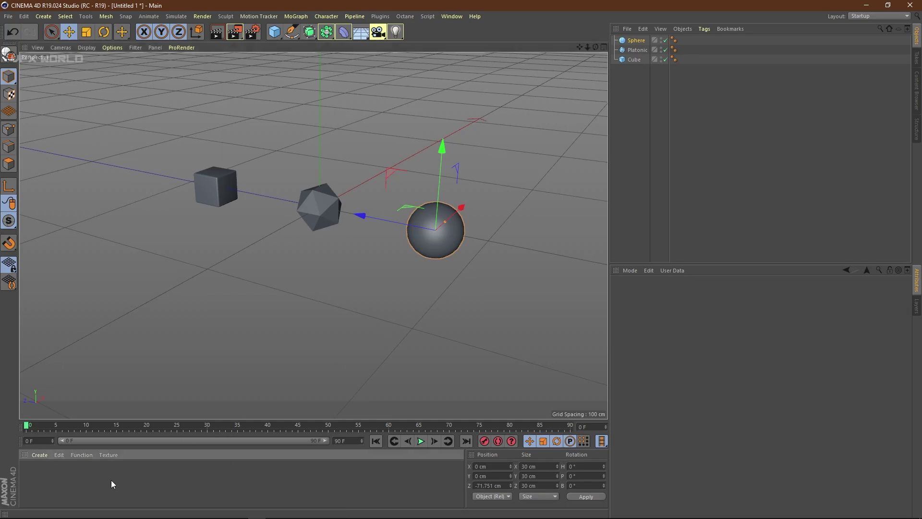
pyautogui.doubleClick(111, 480)
pyautogui.doubleClick(111, 480)
pyautogui.doubleClick(111, 480)
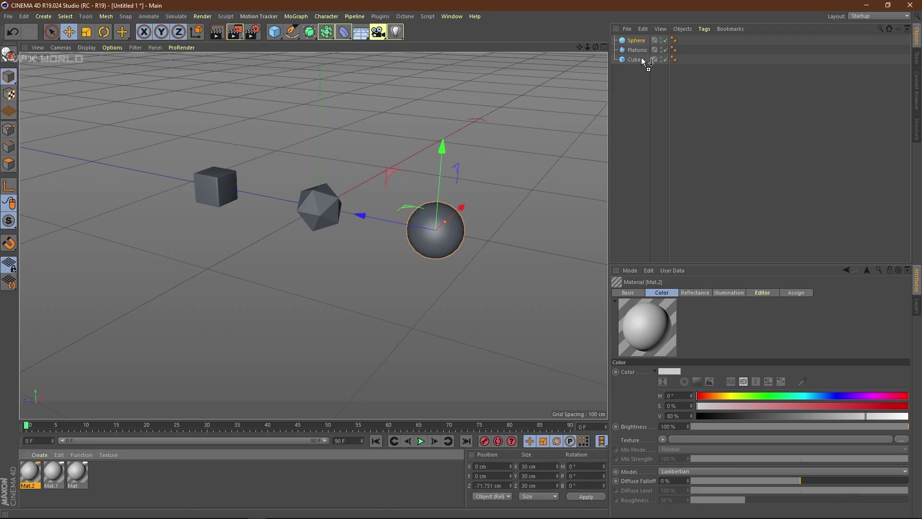
pyautogui.moveTo(644, 56)
pyautogui.mouseDown()
pyautogui.moveTo(639, 41)
pyautogui.moveTo(640, 60)
pyautogui.mouseUp()
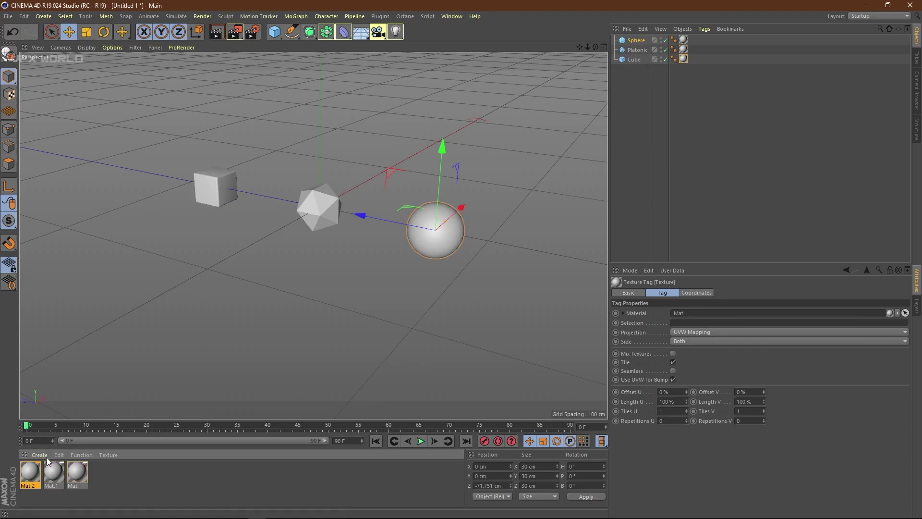
# - Color the sphere's material a saturated blue with a hue of 194°
pyautogui.doubleClick(684, 40)
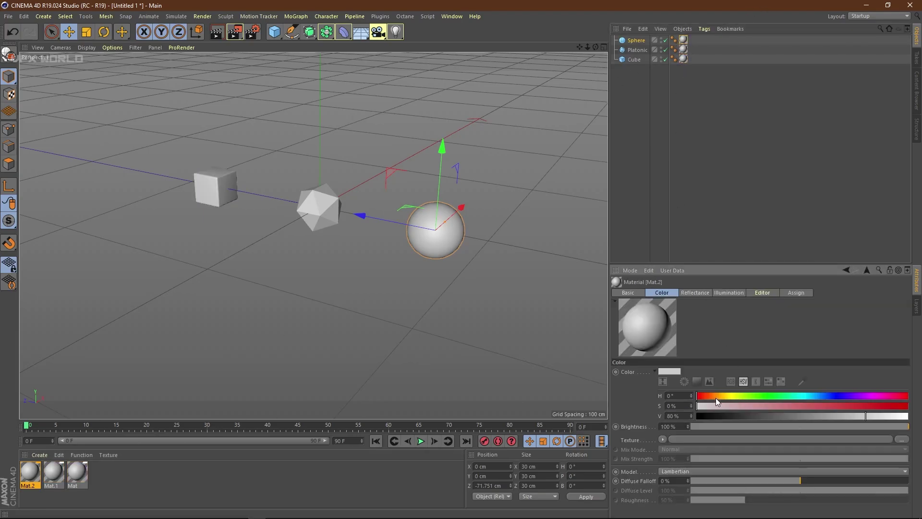
pyautogui.moveTo(714, 398); pyautogui.dragTo(812, 397)
pyautogui.click(877, 406)
# - Color the Platonic's material a bright orange and the cube's material a bright red
pyautogui.doubleClick(685, 59)
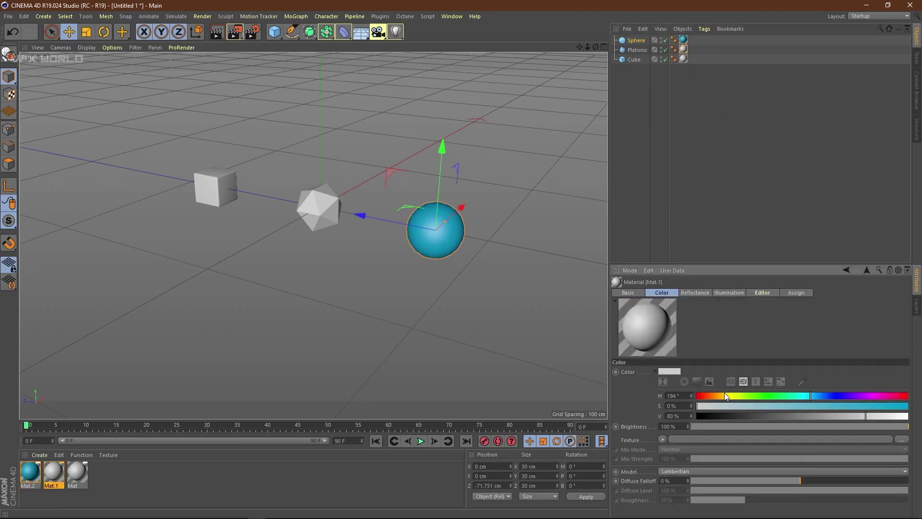
pyautogui.moveTo(733, 405); pyautogui.dragTo(908, 416)
pyautogui.click(684, 58)
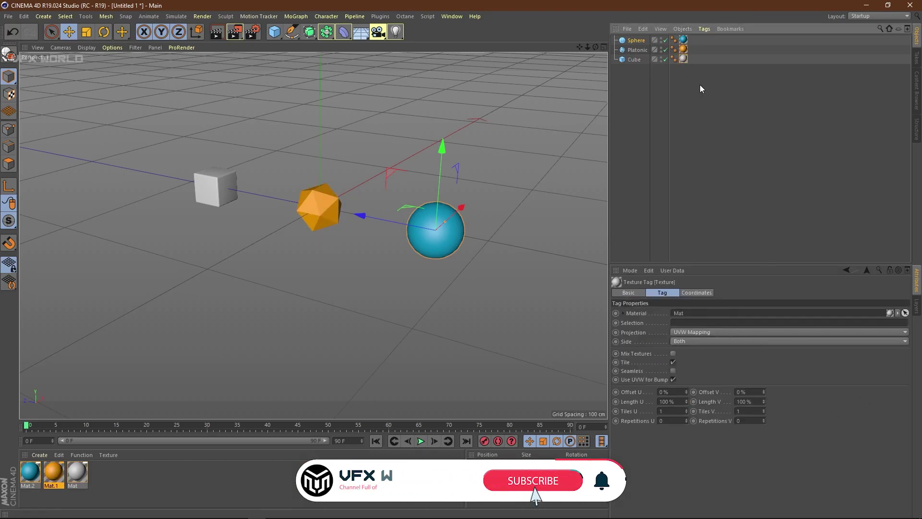
pyautogui.doubleClick(683, 59)
pyautogui.moveTo(734, 395); pyautogui.dragTo(908, 417)
# - Add a MoGraph Cloner and make the sphere, Platonic and cube its children
pyautogui.moveTo(383, 293)
pyautogui.keyDown('alt'); pyautogui.mouseDown()
pyautogui.moveTo(413, 281)
pyautogui.moveTo(348, 286)
pyautogui.moveTo(378, 285)
pyautogui.mouseUp(); pyautogui.keyUp('alt')
pyautogui.click(634, 60)
pyautogui.keyDown('shift'); pyautogui.click(637, 40); pyautogui.keyUp('shift')
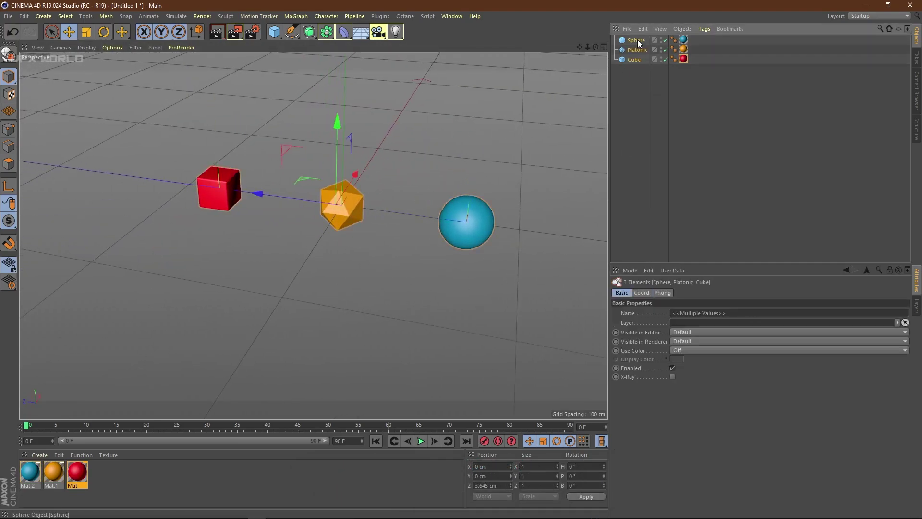
pyautogui.click(305, 17)
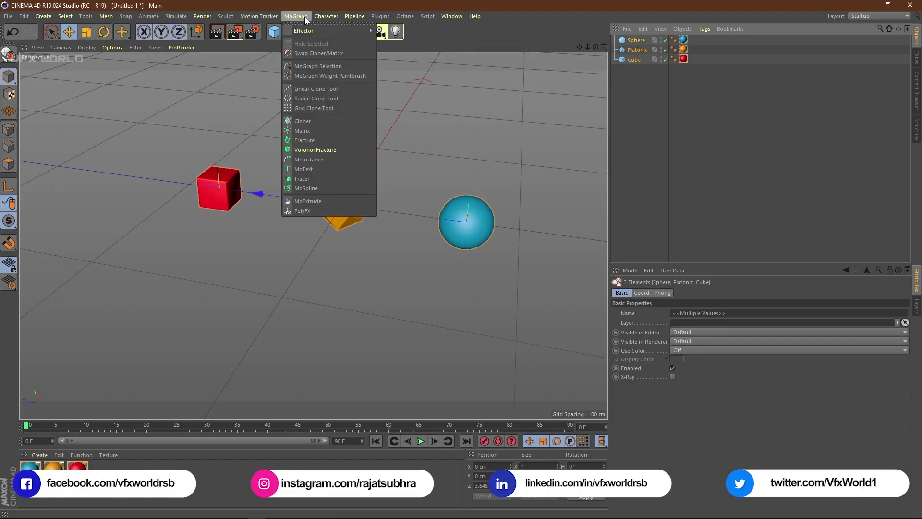
pyautogui.click(308, 120)
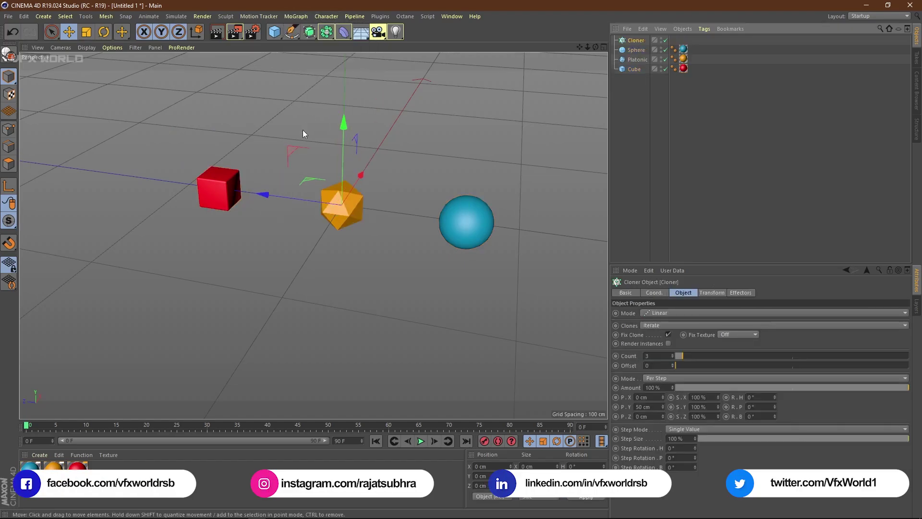
pyautogui.click(636, 70)
pyautogui.keyDown('shift'); pyautogui.click(638, 50); pyautogui.keyUp('shift')
pyautogui.moveTo(641, 49); pyautogui.dragTo(642, 41)
pyautogui.scroll(-3, 444, 140)
pyautogui.keyDown('alt'); pyautogui.moveTo(440, 145); pyautogui.dragTo(416, 229, button='middle'); pyautogui.keyUp('alt')
pyautogui.keyDown('alt'); pyautogui.moveTo(417, 230); pyautogui.dragTo(406, 239); pyautogui.keyUp('alt')
pyautogui.keyDown('alt'); pyautogui.moveTo(406, 238); pyautogui.dragTo(411, 235, button='middle'); pyautogui.keyUp('alt')
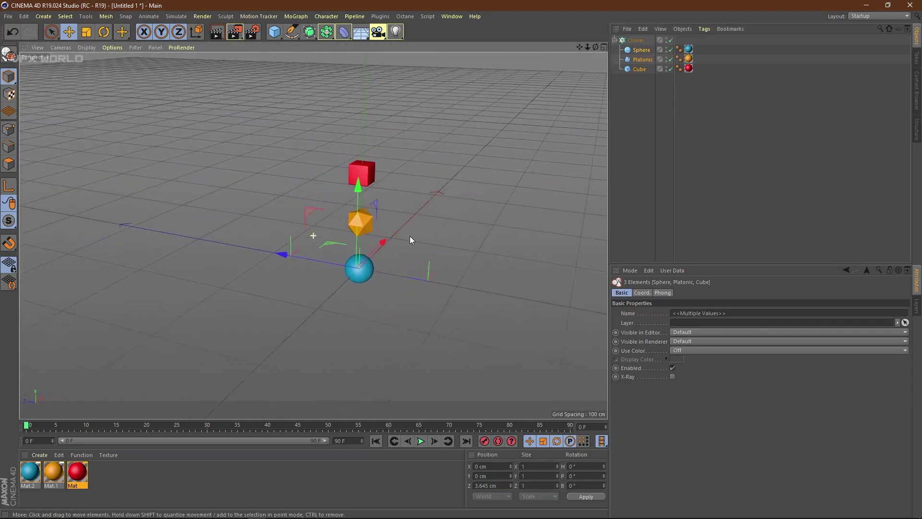
# - Set the linear Cloner's count to 35 and its Y position step to 30 cm
pyautogui.click(648, 99)
pyautogui.click(636, 40)
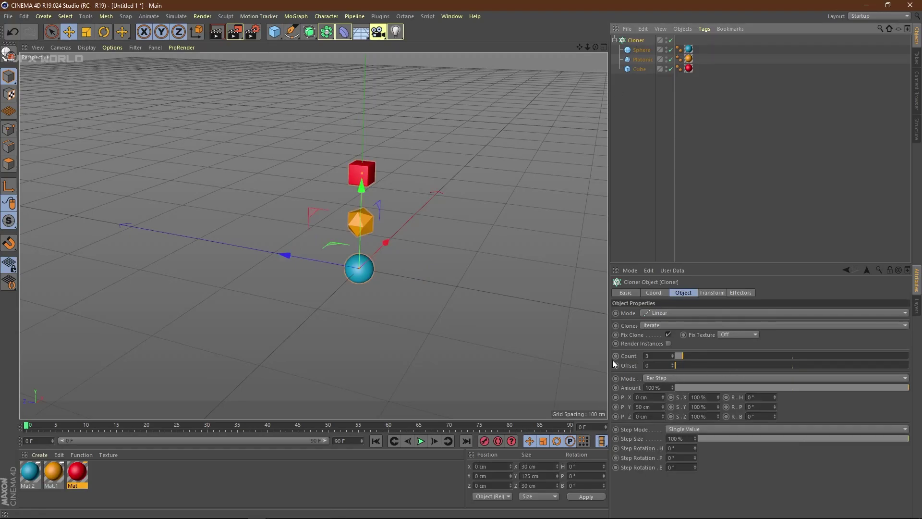
pyautogui.click(652, 356)
pyautogui.write('5')
pyautogui.press('Return')
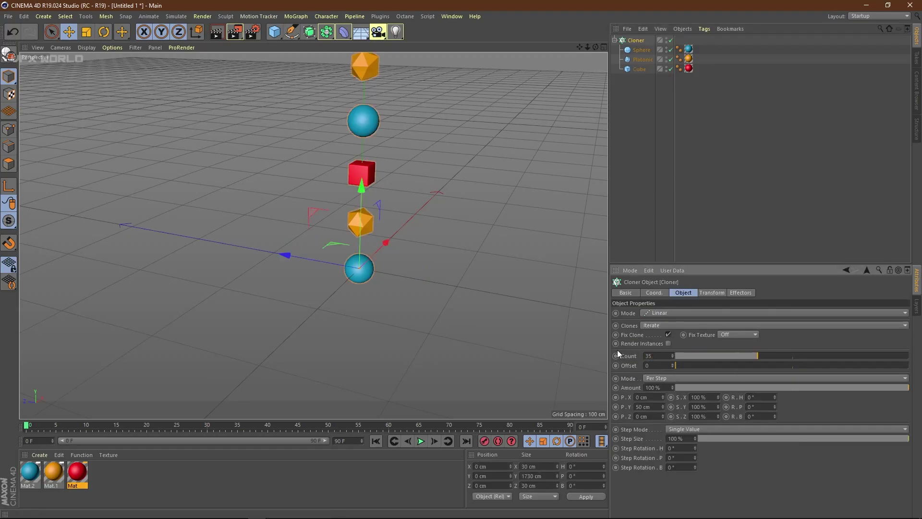
pyautogui.click(644, 407)
pyautogui.moveTo(662, 406); pyautogui.dragTo(663, 416)
pyautogui.moveTo(486, 360)
pyautogui.keyDown('alt'); pyautogui.mouseDown()
pyautogui.moveTo(555, 336)
pyautogui.moveTo(501, 346)
pyautogui.moveTo(500, 315)
pyautogui.moveTo(484, 322)
pyautogui.mouseUp(); pyautogui.keyUp('alt')
# - Collapse the Cloner's hierarchy and hide the Cloner in the viewport
pyautogui.click(615, 40)
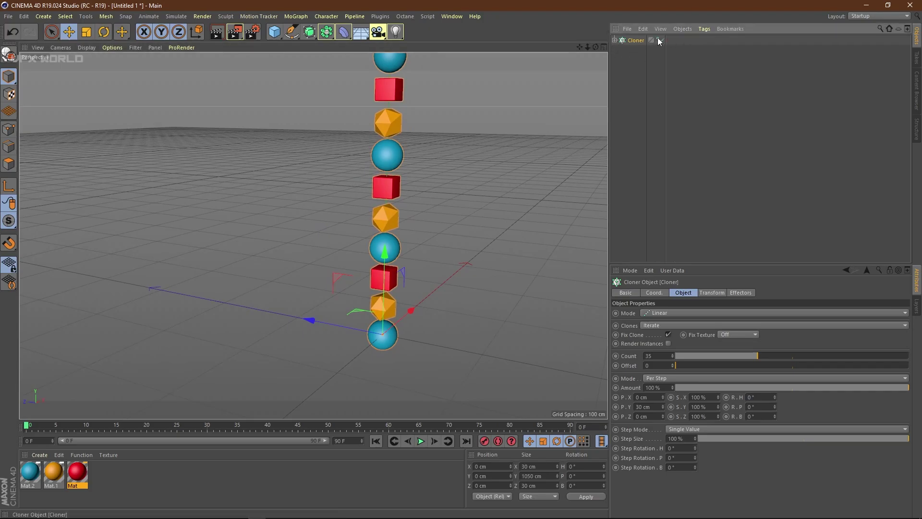
pyautogui.click(659, 38)
pyautogui.keyDown('alt'); pyautogui.moveTo(462, 134); pyautogui.dragTo(419, 174); pyautogui.keyUp('alt')
# - Add a MoText object to the scene and view its letters from the front
pyautogui.click(297, 17)
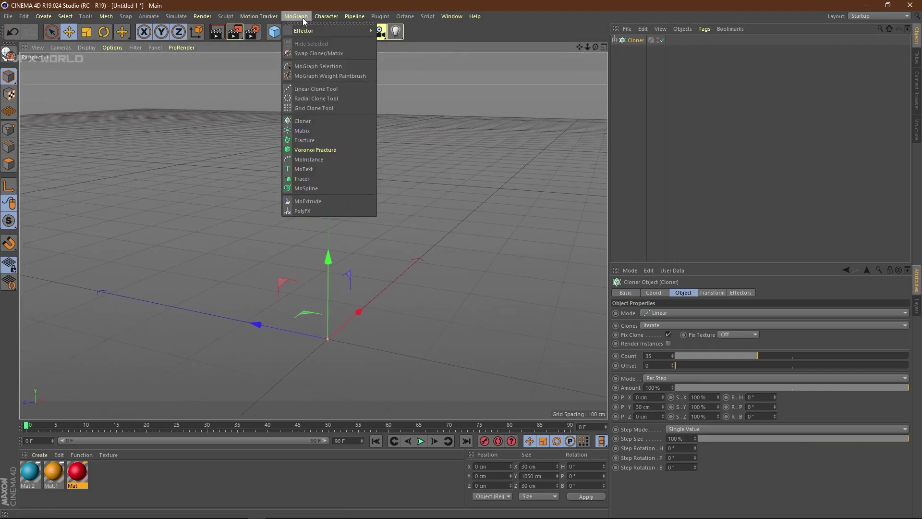
pyautogui.click(315, 169)
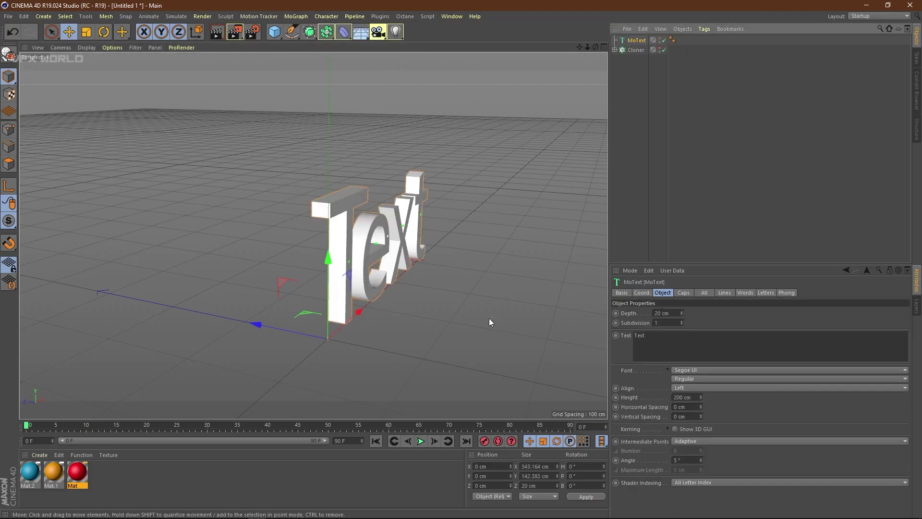
pyautogui.keyDown('alt'); pyautogui.moveTo(489, 318); pyautogui.dragTo(519, 325); pyautogui.keyUp('alt')
pyautogui.keyDown('alt'); pyautogui.moveTo(519, 324); pyautogui.dragTo(436, 300, button='middle'); pyautogui.keyUp('alt')
pyautogui.scroll(-1, 437, 300)
pyautogui.keyDown('alt'); pyautogui.moveTo(436, 301); pyautogui.dragTo(559, 377); pyautogui.keyUp('alt')
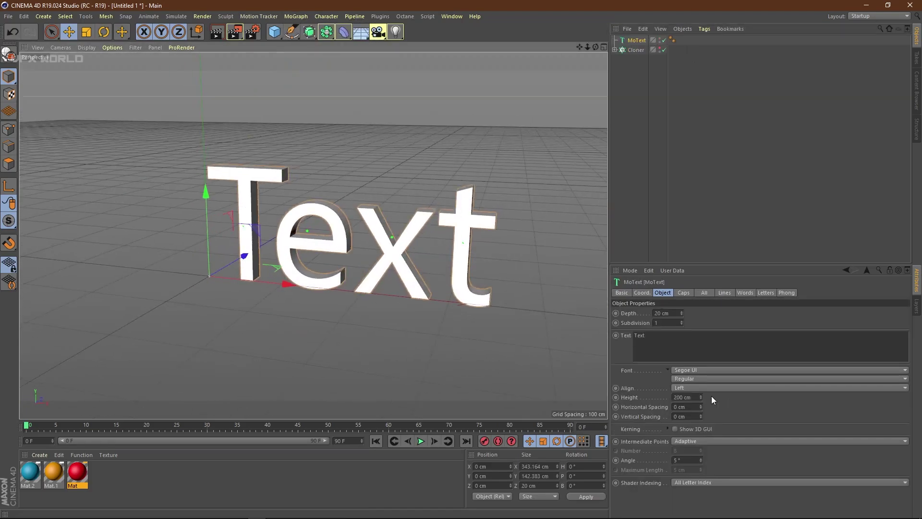
# - Set the MoText alignment to Middle and raise the text along the Y axis to about 30 cm
pyautogui.click(696, 389)
pyautogui.click(694, 406)
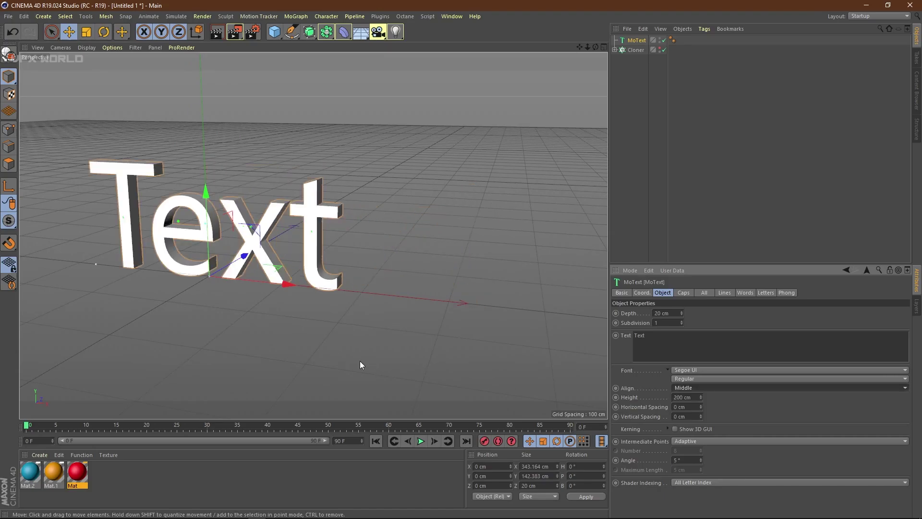
pyautogui.keyDown('alt'); pyautogui.moveTo(362, 365); pyautogui.dragTo(397, 343); pyautogui.keyUp('alt')
pyautogui.moveTo(301, 221); pyautogui.dragTo(303, 197)
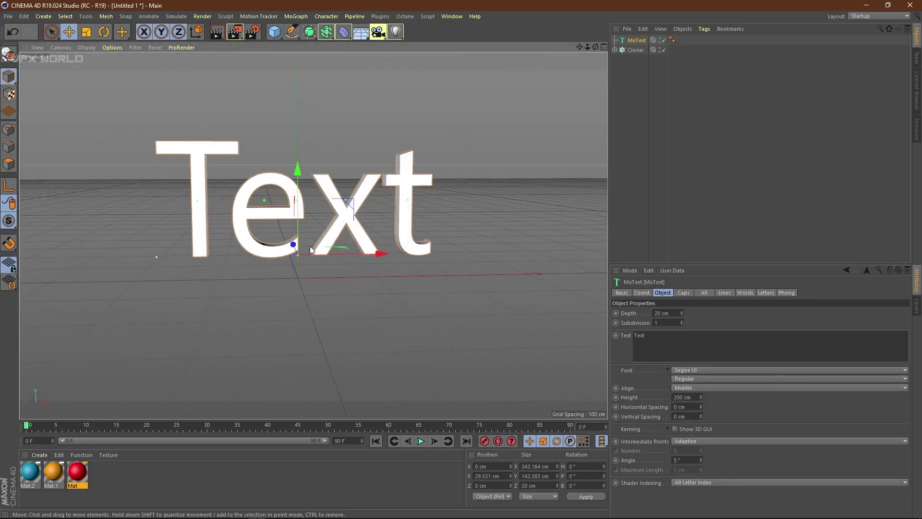
# - Raise the MoText a little further along the Y axis, to about 36 cm
pyautogui.keyDown('alt'); pyautogui.moveTo(313, 262); pyautogui.dragTo(364, 253); pyautogui.keyUp('alt')
pyautogui.moveTo(372, 218); pyautogui.dragTo(373, 214)
pyautogui.keyDown('alt'); pyautogui.moveTo(376, 336); pyautogui.dragTo(360, 344); pyautogui.keyUp('alt')
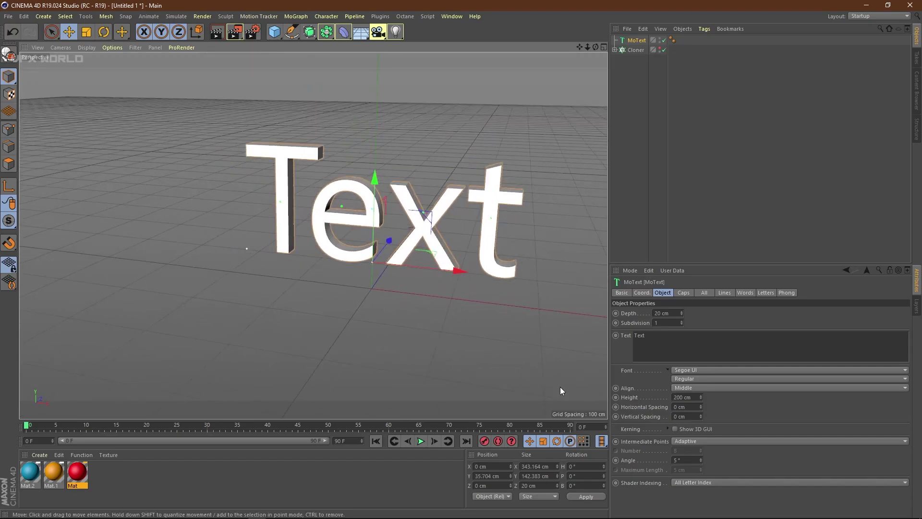
# - Set the animation's end frame to 300 and extend the preview range to the full length
pyautogui.moveTo(654, 336); pyautogui.dragTo(582, 335)
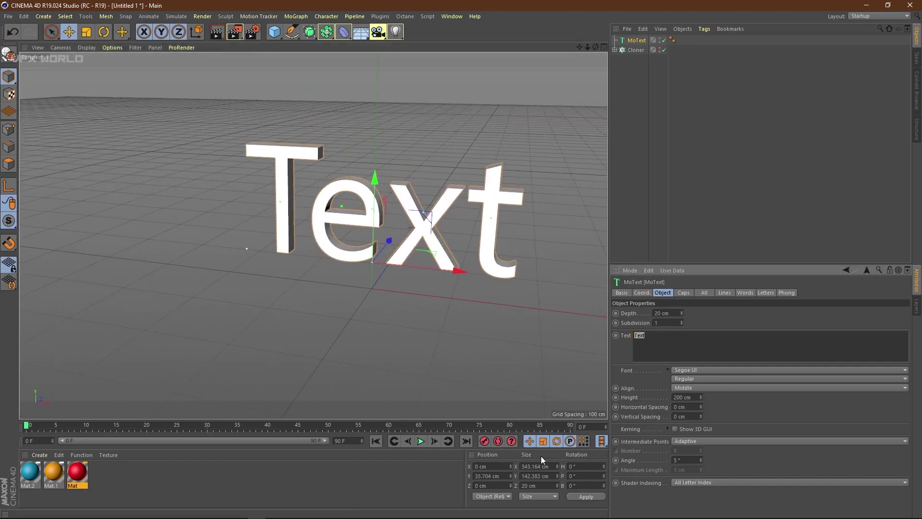
pyautogui.click(360, 470)
pyautogui.moveTo(339, 441); pyautogui.dragTo(308, 441)
pyautogui.write('300')
pyautogui.press('Return')
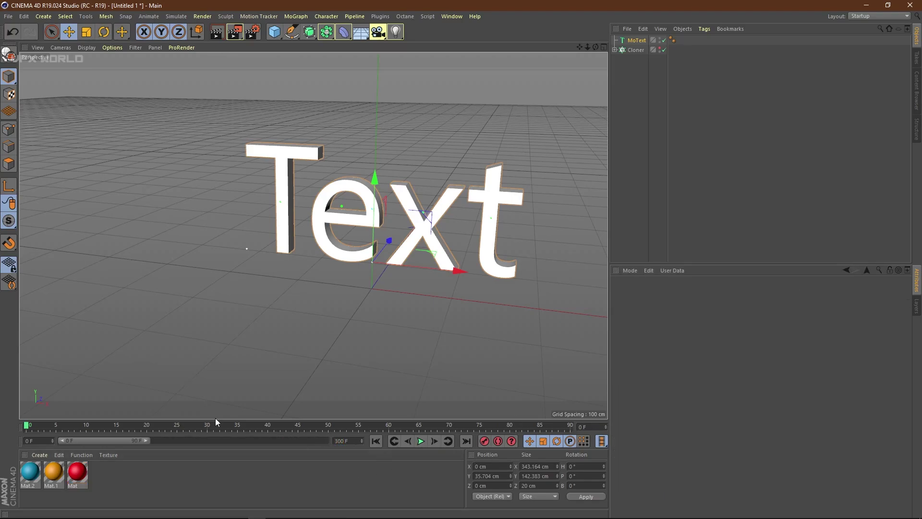
pyautogui.moveTo(150, 441); pyautogui.dragTo(325, 440)
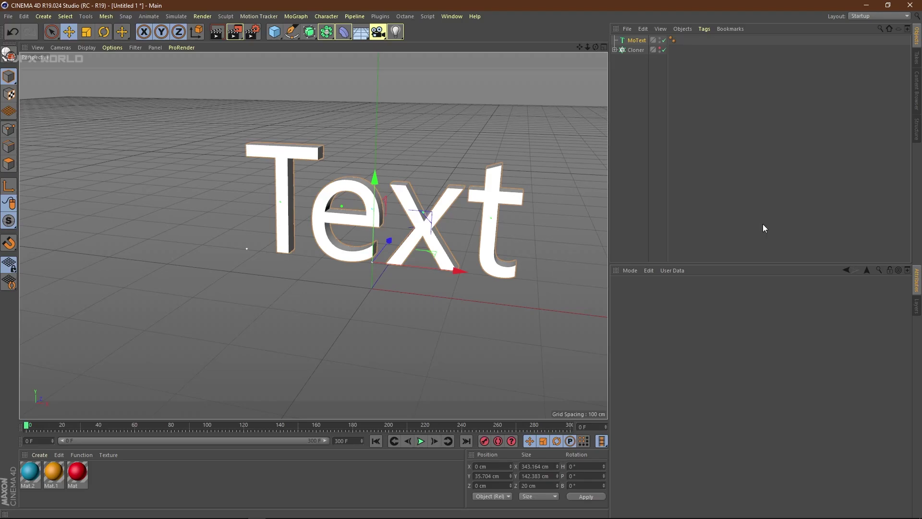
# - Change the MoText content to 5 and record a text keyframe at frame 0
pyautogui.click(637, 40)
pyautogui.doubleClick(641, 335)
pyautogui.write('5')
pyautogui.keyDown('ctrl'); pyautogui.click(613, 336); pyautogui.keyUp('ctrl')
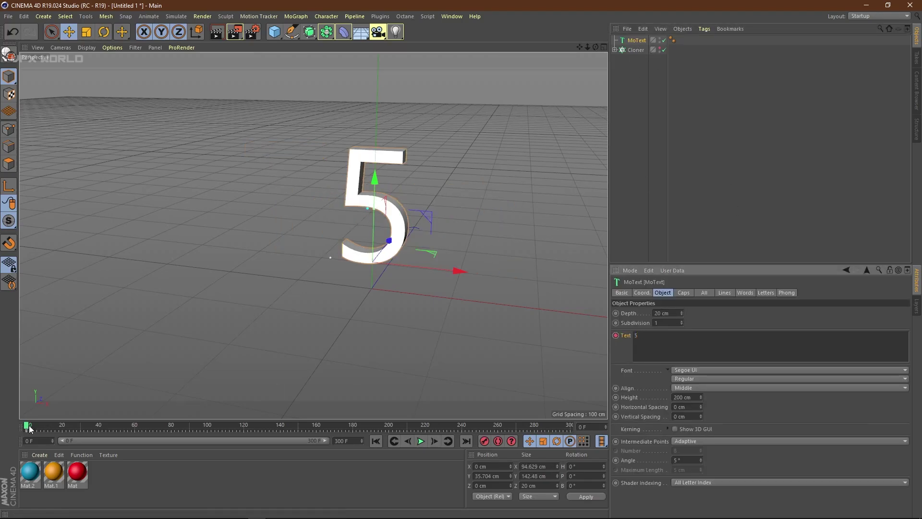
# - Go to frame 50, change the MoText content to 4 and keyframe it
pyautogui.moveTo(28, 426); pyautogui.dragTo(54, 426)
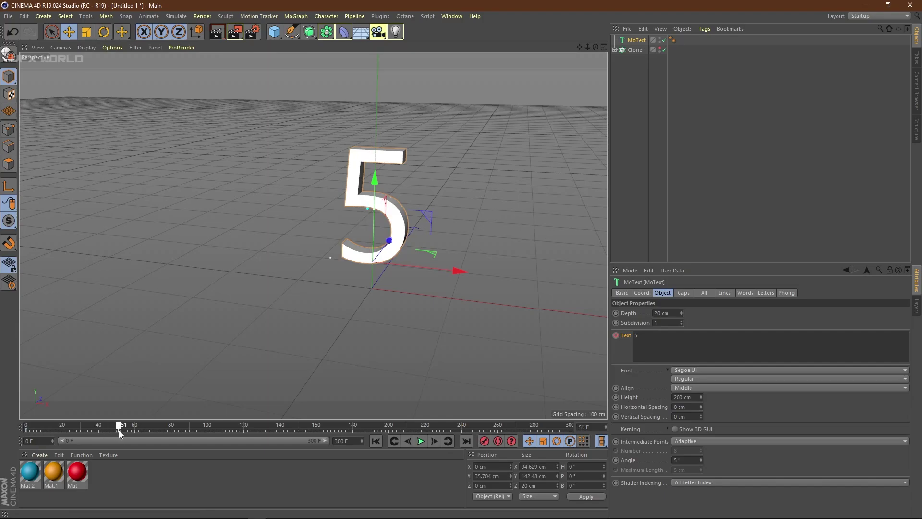
pyautogui.moveTo(117, 432); pyautogui.dragTo(116, 431)
pyautogui.doubleClick(637, 334)
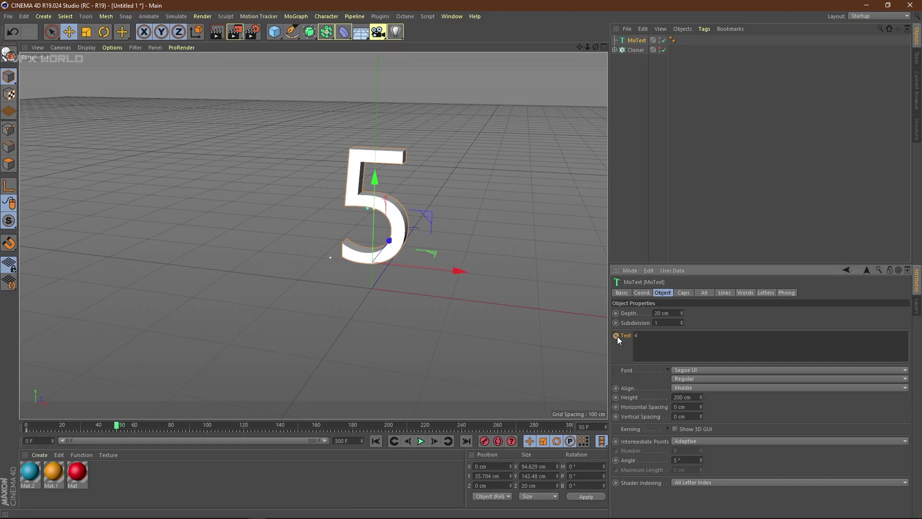
pyautogui.keyDown('ctrl'); pyautogui.click(615, 335); pyautogui.keyUp('ctrl')
# - Keyframe the MoText content as 3 at frame 100 and as 2 at frame 150
pyautogui.click(119, 427)
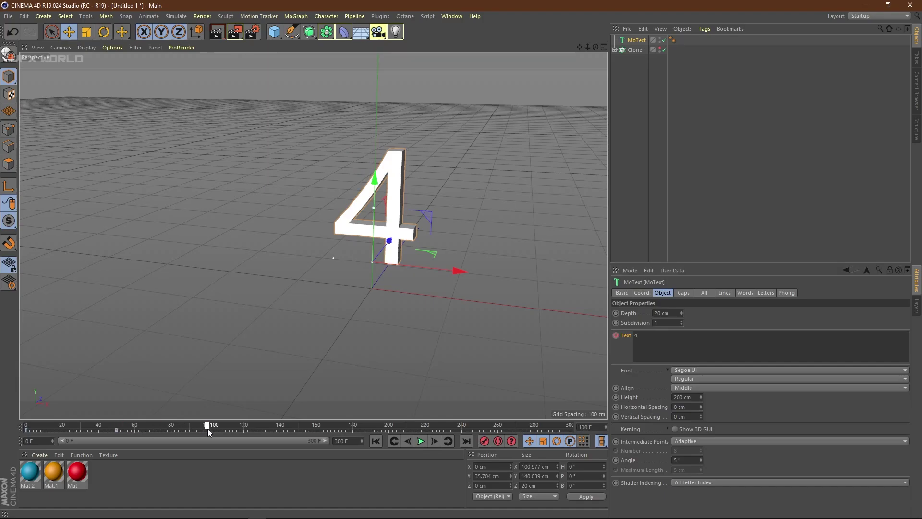
pyautogui.doubleClick(636, 335)
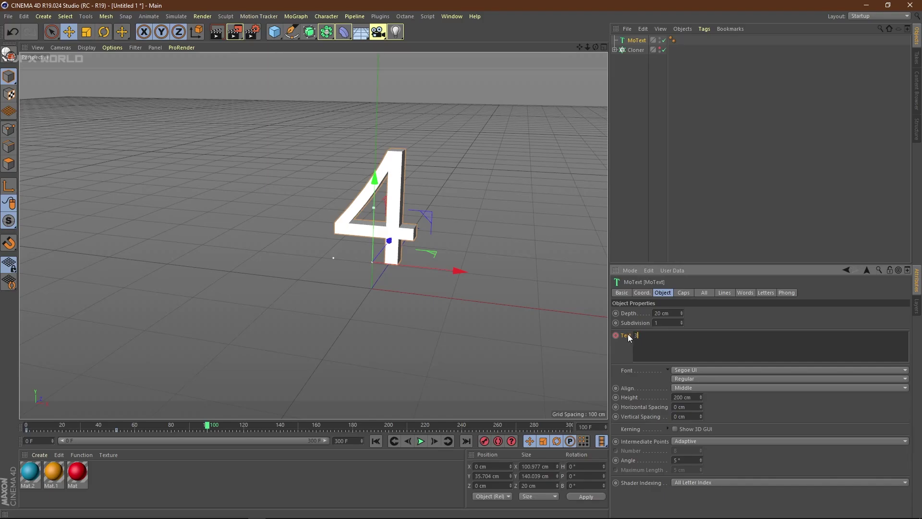
pyautogui.moveTo(207, 429); pyautogui.dragTo(275, 431)
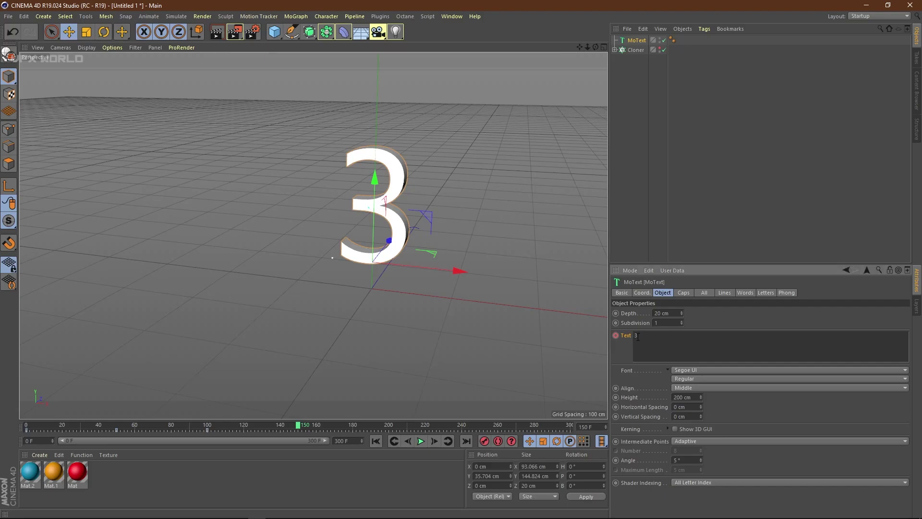
pyautogui.write('2')
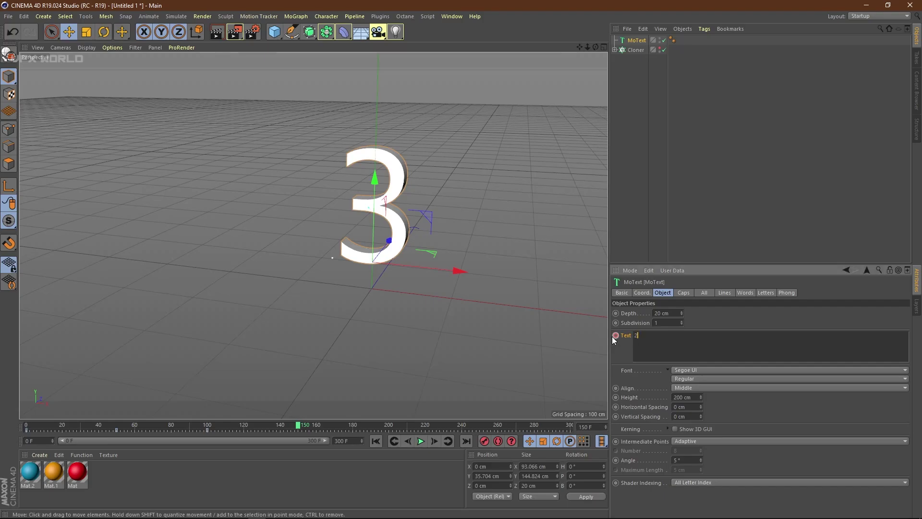
# - Keyframe the MoText content as 1 at frame 200 and as 0 at frame 250
pyautogui.moveTo(349, 427); pyautogui.dragTo(390, 425)
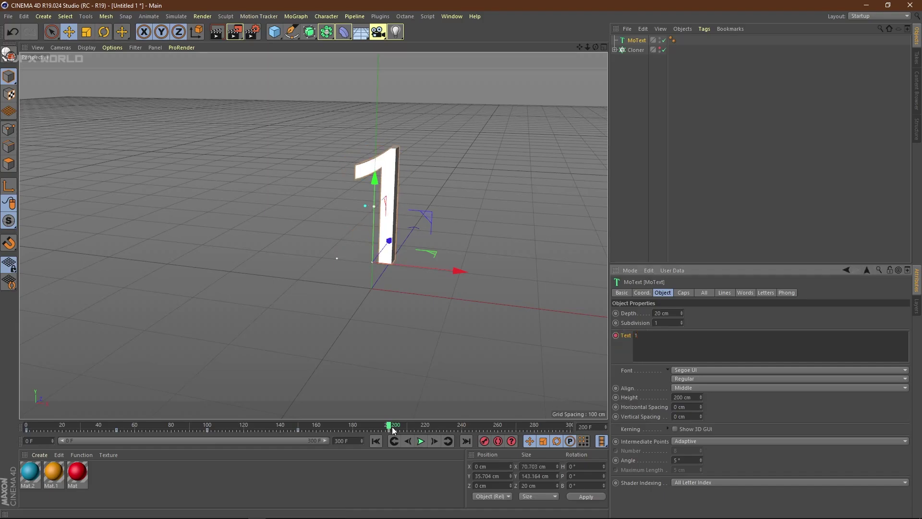
pyautogui.moveTo(392, 429); pyautogui.dragTo(485, 429)
pyautogui.click(423, 466)
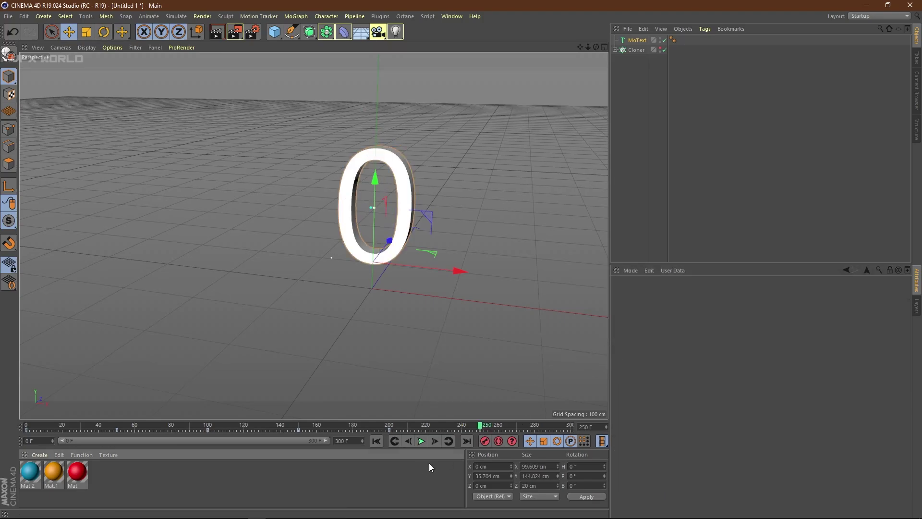
# - Play the number countdown from the start, stop it and return to frame 0
pyautogui.click(377, 441)
pyautogui.click(423, 441)
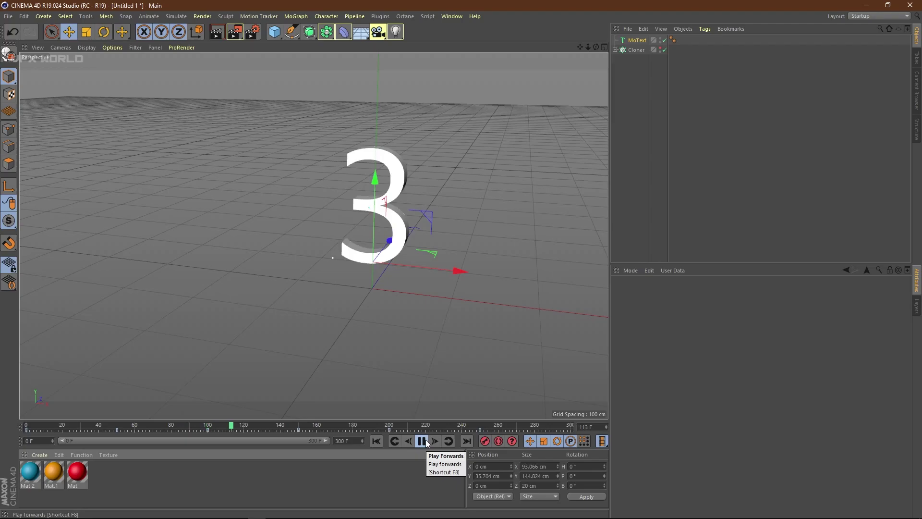
pyautogui.click(423, 441)
pyautogui.click(379, 445)
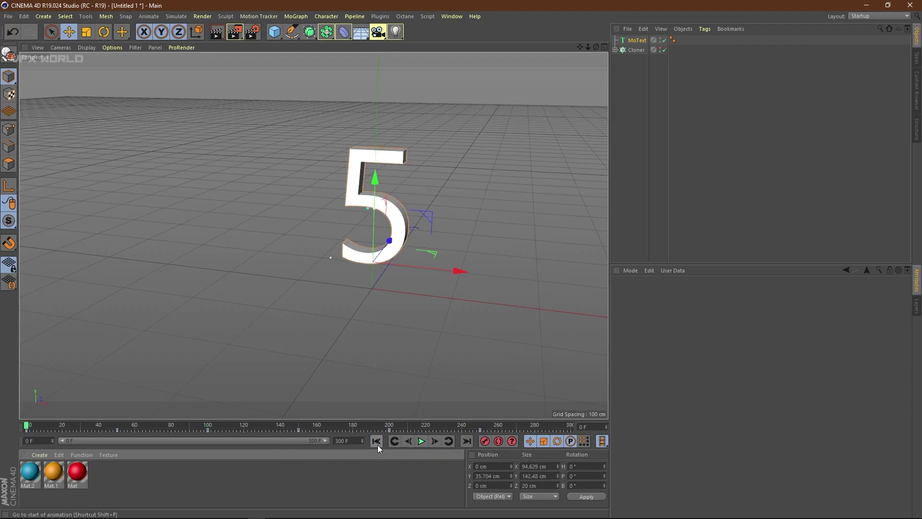
# - Try Arial Black as the MoText font and settle on Arial
pyautogui.click(637, 40)
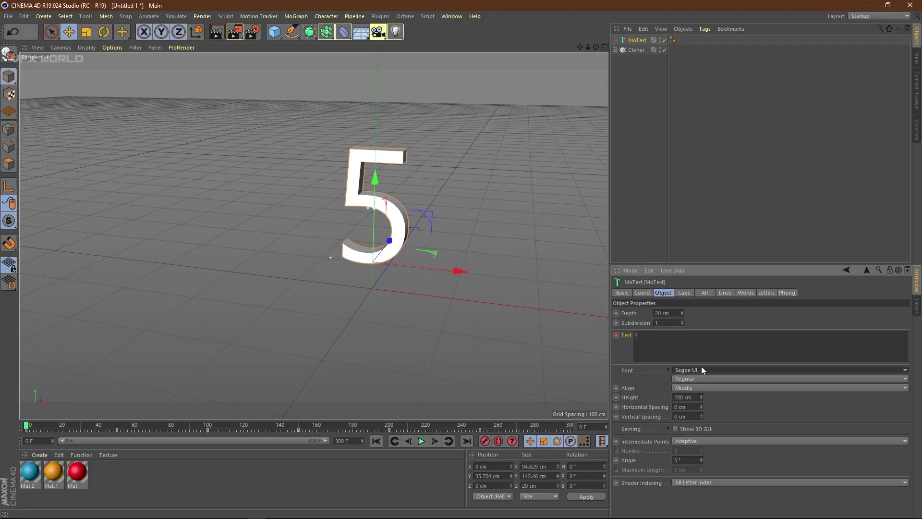
pyautogui.click(702, 369)
pyautogui.scroll(20, 790, 368)
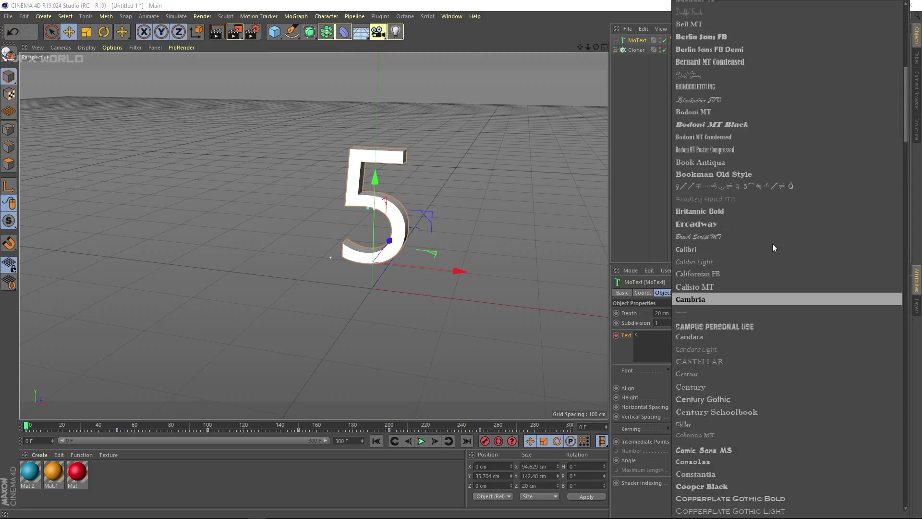
pyautogui.scroll(8, 770, 242)
pyautogui.click(709, 86)
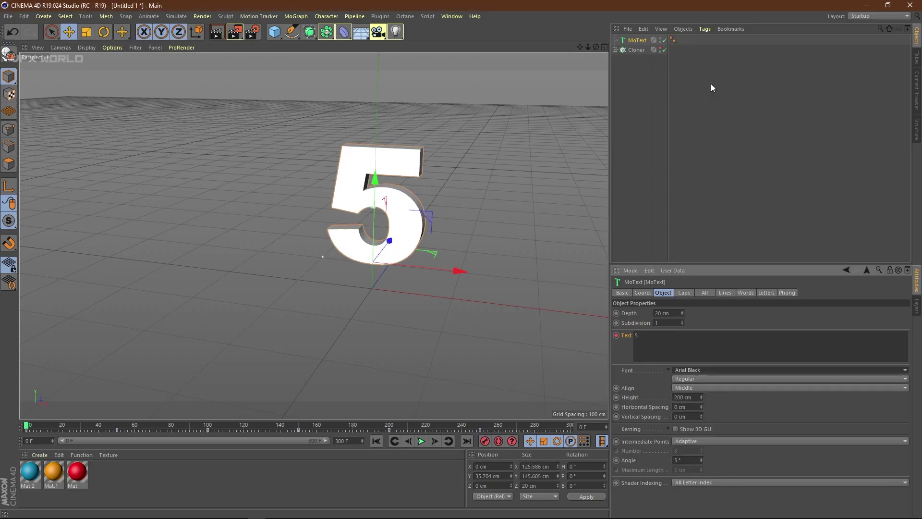
pyautogui.keyDown('alt'); pyautogui.moveTo(485, 263); pyautogui.dragTo(459, 284); pyautogui.keyUp('alt')
pyautogui.click(686, 369)
pyautogui.click(722, 58)
pyautogui.keyDown('alt'); pyautogui.moveTo(567, 192); pyautogui.dragTo(486, 250); pyautogui.keyUp('alt')
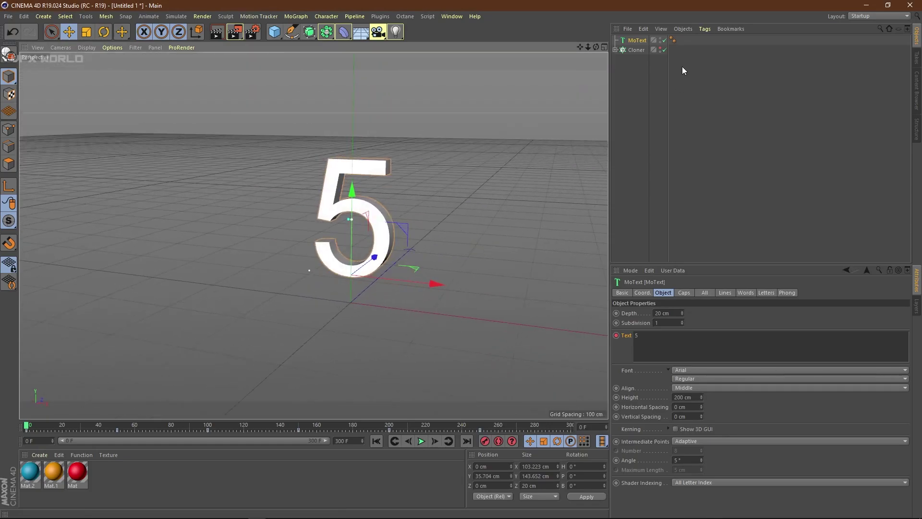
# - Add a Connect object, nest the MoText under it and inspect the number from several angles
pyautogui.click(323, 33)
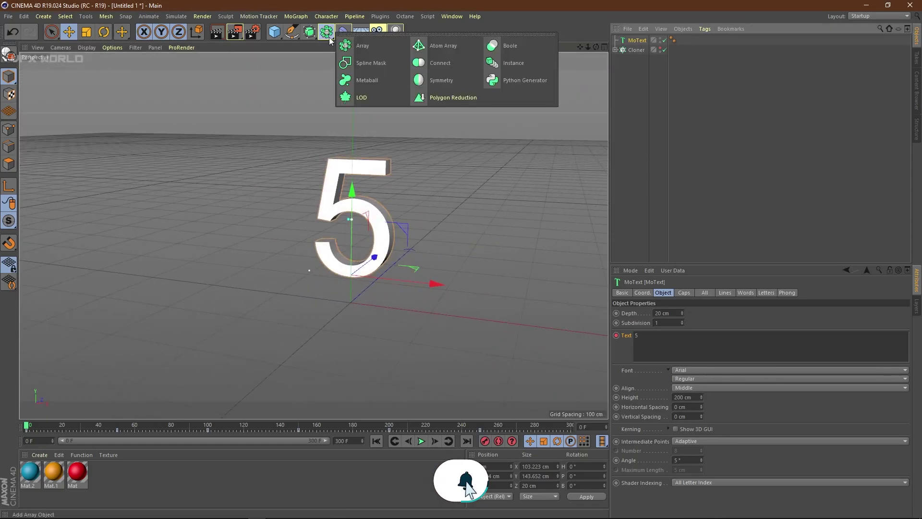
pyautogui.click(441, 68)
pyautogui.moveTo(638, 51); pyautogui.dragTo(643, 44)
pyautogui.keyDown('alt'); pyautogui.moveTo(462, 258); pyautogui.dragTo(411, 286); pyautogui.keyUp('alt')
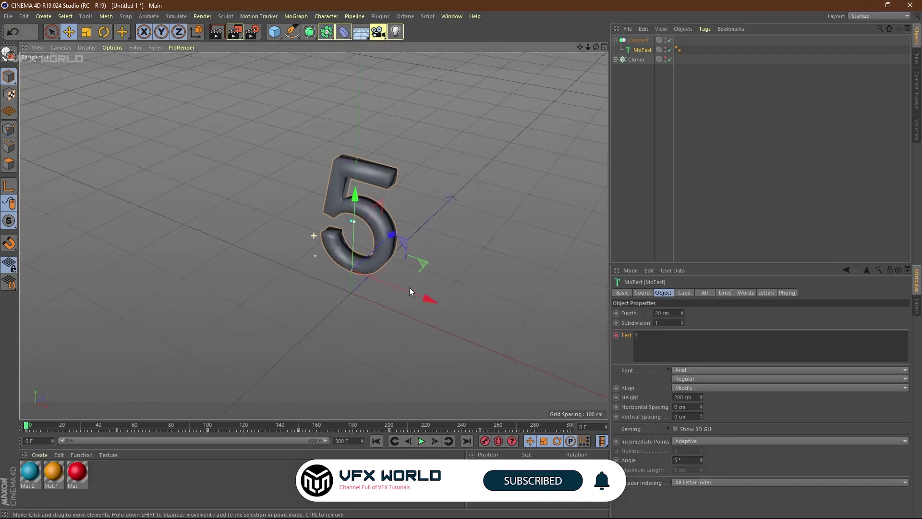
pyautogui.keyDown('alt'); pyautogui.moveTo(411, 287); pyautogui.dragTo(438, 240, button='right'); pyautogui.keyUp('alt')
pyautogui.keyDown('alt'); pyautogui.moveTo(437, 241); pyautogui.dragTo(398, 124); pyautogui.keyUp('alt')
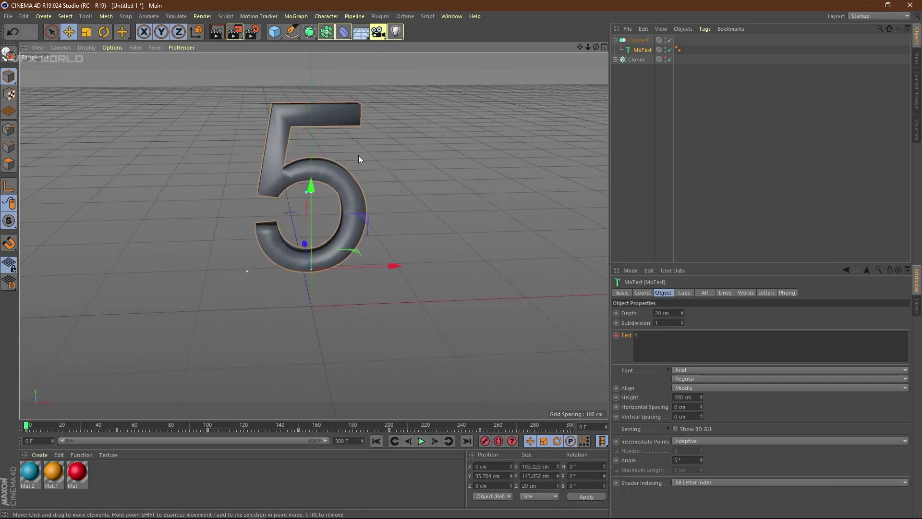
pyautogui.keyDown('alt'); pyautogui.moveTo(363, 162); pyautogui.dragTo(442, 201); pyautogui.keyUp('alt')
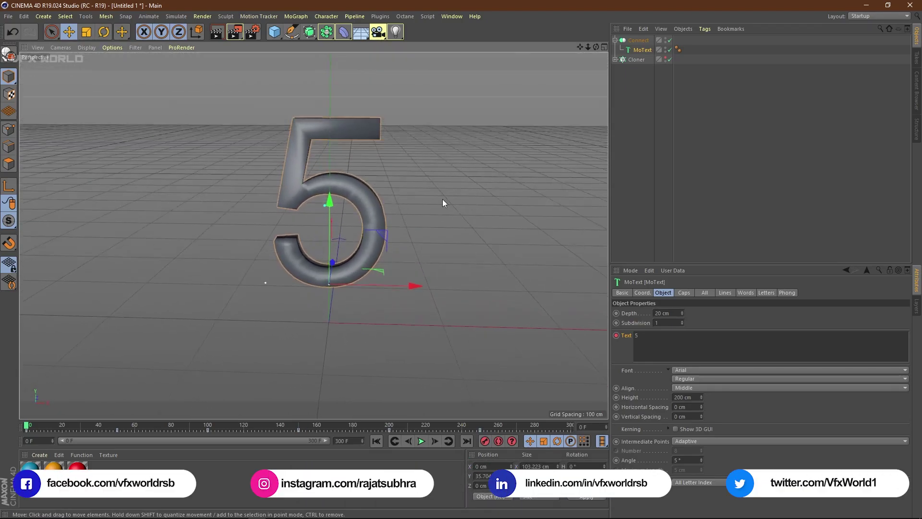
# - Switch the Cloner's mode to Object and assign the Connect object as its target
pyautogui.click(636, 59)
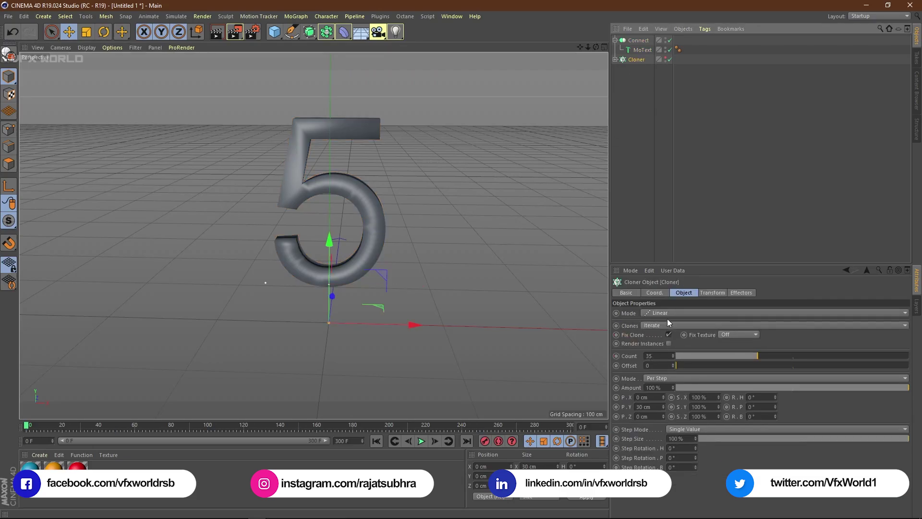
pyautogui.click(669, 315)
pyautogui.click(671, 324)
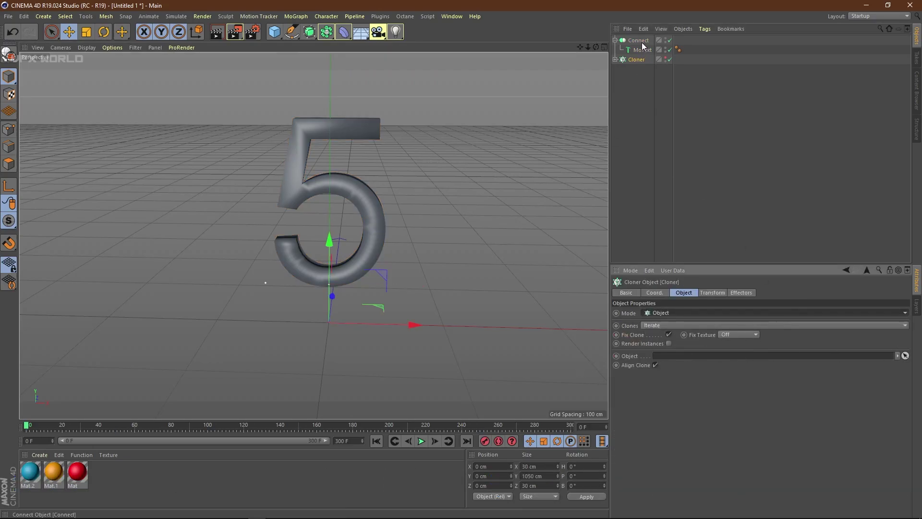
pyautogui.moveTo(638, 40); pyautogui.dragTo(662, 175)
pyautogui.moveTo(690, 336); pyautogui.dragTo(690, 355)
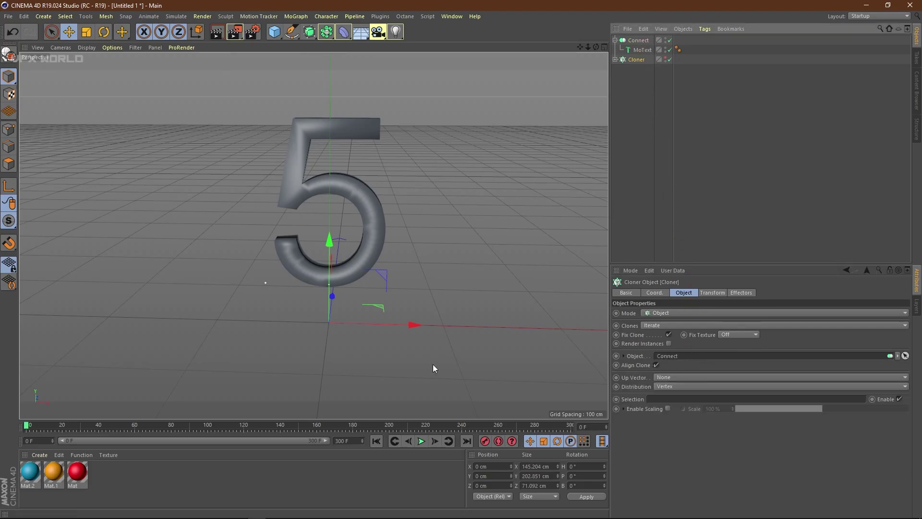
pyautogui.keyDown('alt'); pyautogui.moveTo(409, 358); pyautogui.dragTo(387, 351); pyautogui.keyUp('alt')
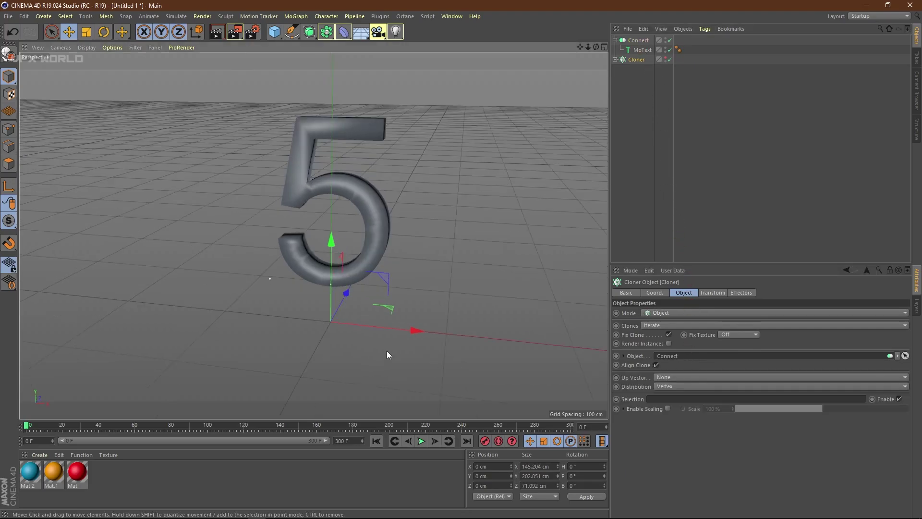
# - Show the Cloner in the viewport again and hide the MoText number
pyautogui.click(667, 60)
pyautogui.moveTo(453, 212)
pyautogui.keyDown('alt'); pyautogui.mouseDown()
pyautogui.moveTo(382, 221)
pyautogui.moveTo(584, 206)
pyautogui.moveTo(307, 233)
pyautogui.moveTo(473, 204)
pyautogui.moveTo(462, 144)
pyautogui.mouseUp(); pyautogui.keyUp('alt')
pyautogui.click(643, 50)
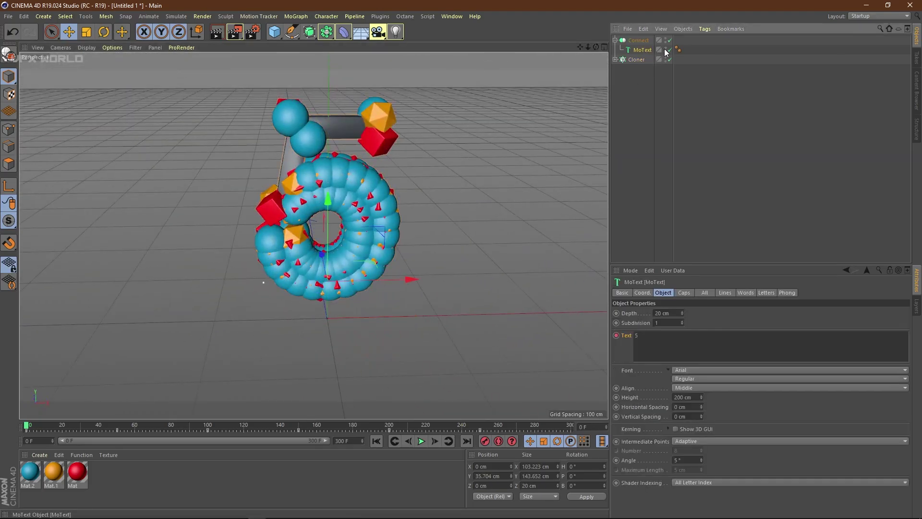
pyautogui.click(665, 48)
pyautogui.moveTo(451, 209)
pyautogui.keyDown('alt'); pyautogui.mouseDown()
pyautogui.moveTo(411, 212)
pyautogui.moveTo(441, 211)
pyautogui.mouseUp(); pyautogui.keyUp('alt')
# - Set the Cloner's clone order to Random so the three shapes mix over the number
pyautogui.click(641, 60)
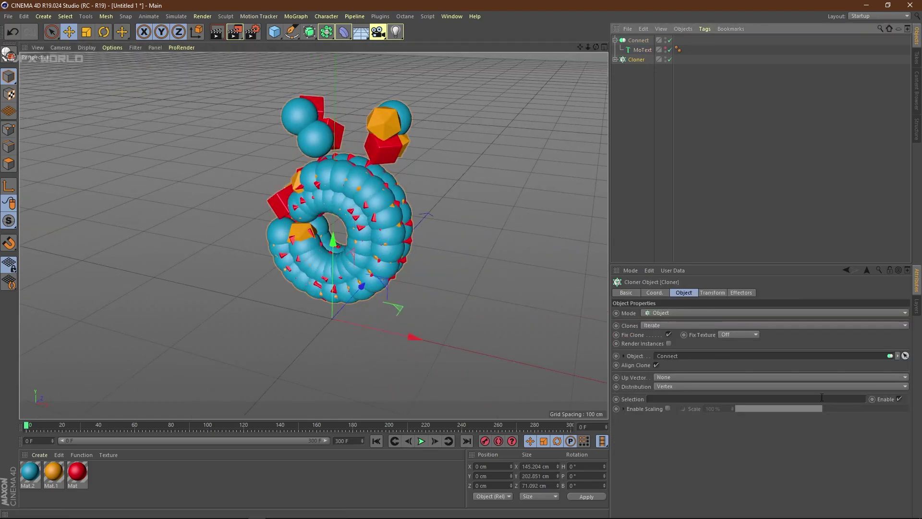
pyautogui.keyDown('alt'); pyautogui.moveTo(469, 307); pyautogui.dragTo(484, 285); pyautogui.keyUp('alt')
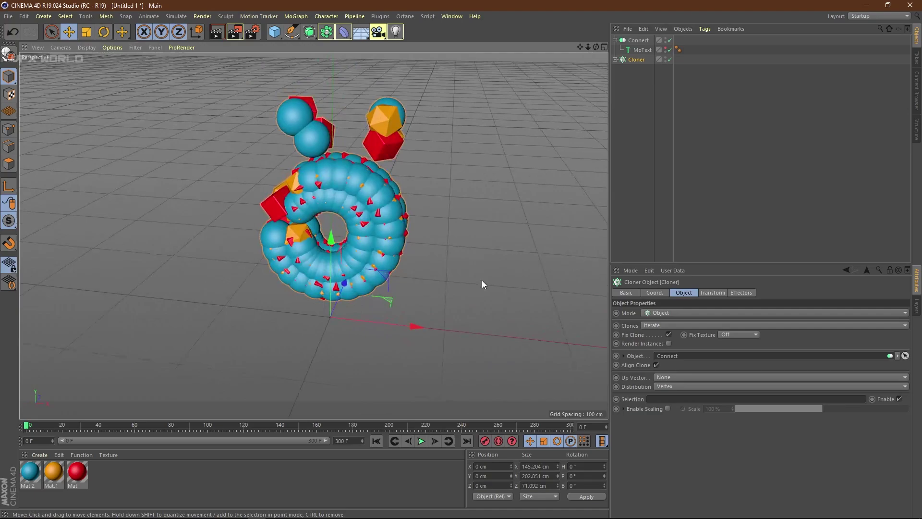
pyautogui.click(648, 324)
pyautogui.click(649, 346)
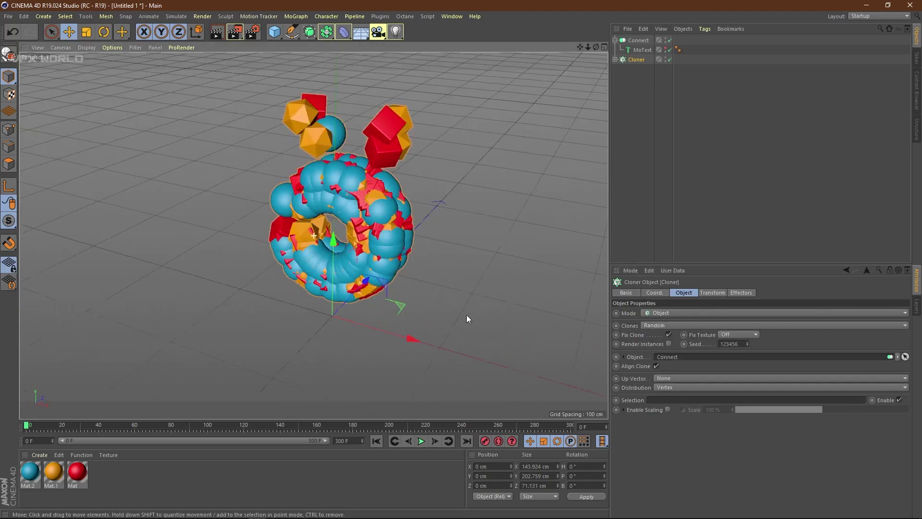
pyautogui.moveTo(463, 315)
pyautogui.keyDown('alt'); pyautogui.mouseDown()
pyautogui.moveTo(454, 314)
pyautogui.moveTo(509, 312)
pyautogui.mouseUp(); pyautogui.keyUp('alt')
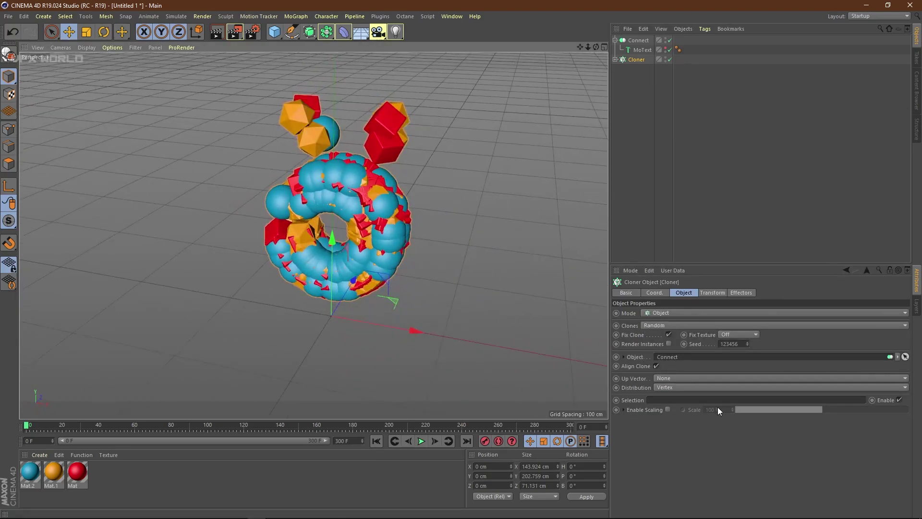
# - Set the Cloner's distribution to Volume, scrub the first frames to check the clones and return to frame 0
pyautogui.click(685, 388)
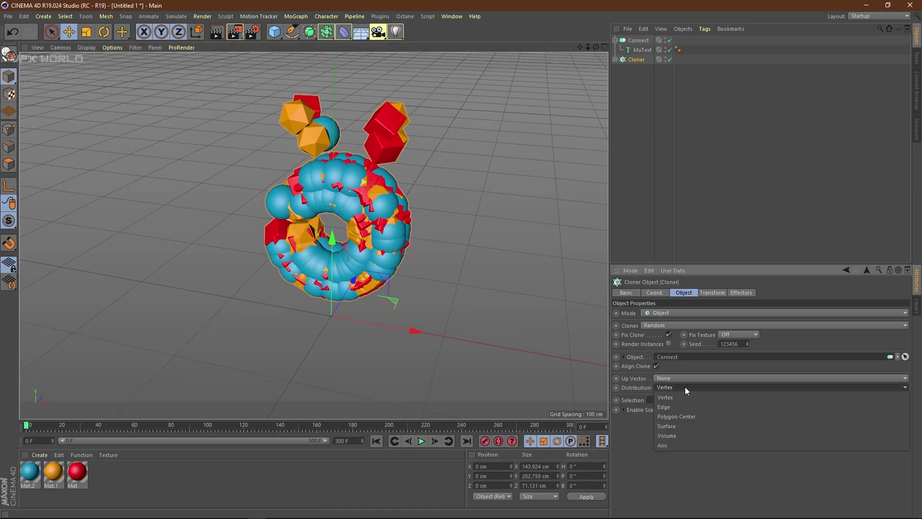
pyautogui.click(689, 434)
pyautogui.moveTo(456, 376)
pyautogui.keyDown('alt'); pyautogui.mouseDown()
pyautogui.moveTo(527, 290)
pyautogui.moveTo(470, 284)
pyautogui.moveTo(465, 303)
pyautogui.moveTo(323, 400)
pyautogui.mouseUp(); pyautogui.keyUp('alt')
pyautogui.moveTo(38, 425); pyautogui.dragTo(78, 428)
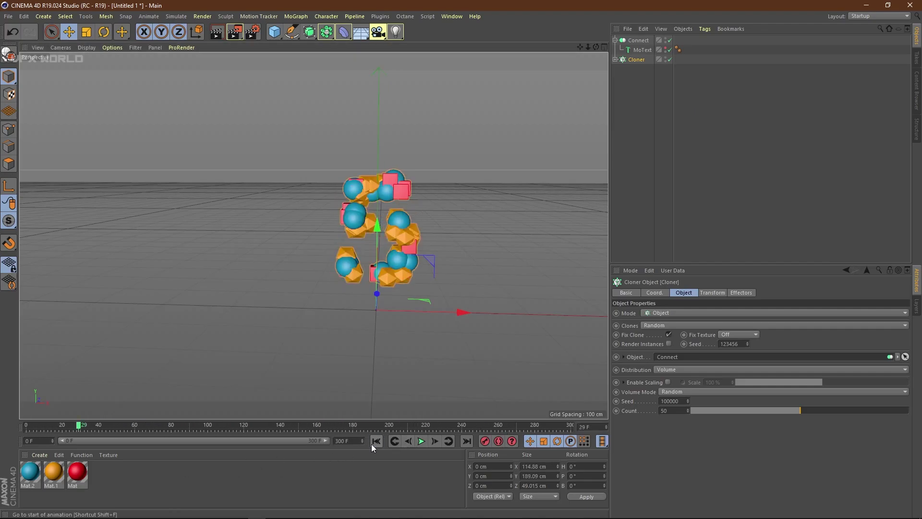
pyautogui.click(376, 441)
pyautogui.moveTo(432, 354)
pyautogui.keyDown('alt'); pyautogui.mouseDown()
pyautogui.moveTo(432, 271)
pyautogui.moveTo(432, 295)
pyautogui.mouseUp(); pyautogui.keyUp('alt')
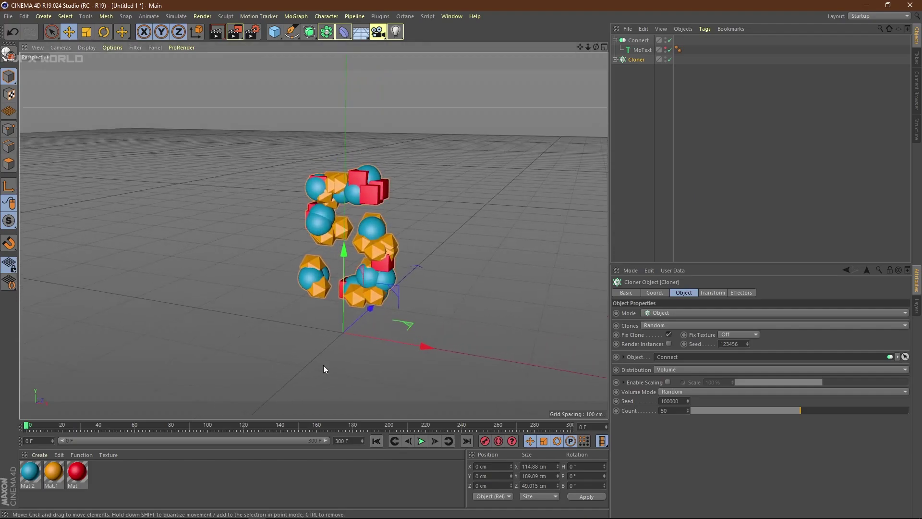
# - Set the Cloner's count to 150 so the clones fill the number more densely
pyautogui.moveTo(670, 411); pyautogui.dragTo(602, 416)
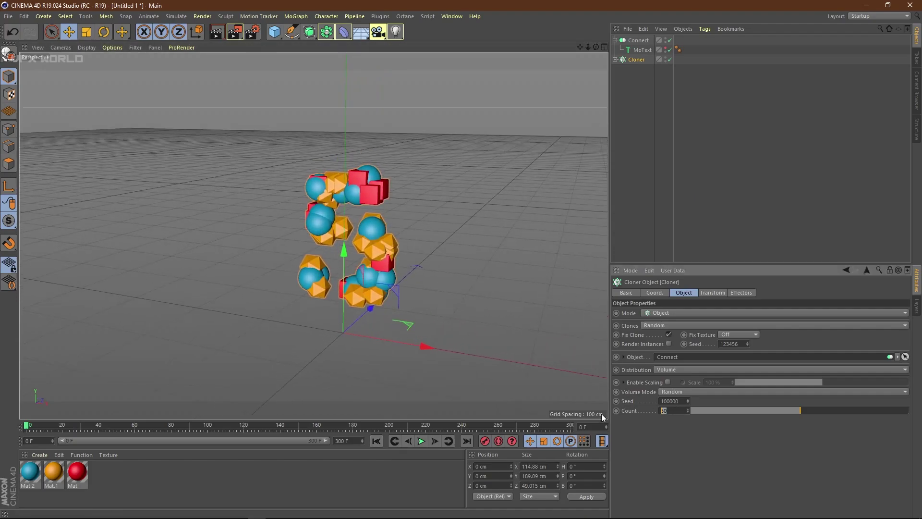
pyautogui.write('150')
pyautogui.press('Return')
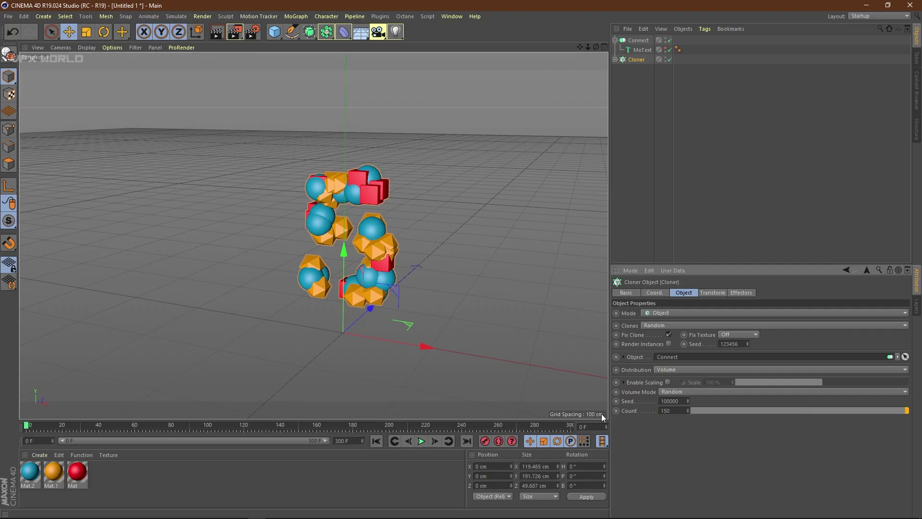
pyautogui.keyDown('alt'); pyautogui.moveTo(474, 336); pyautogui.dragTo(489, 333); pyautogui.keyUp('alt')
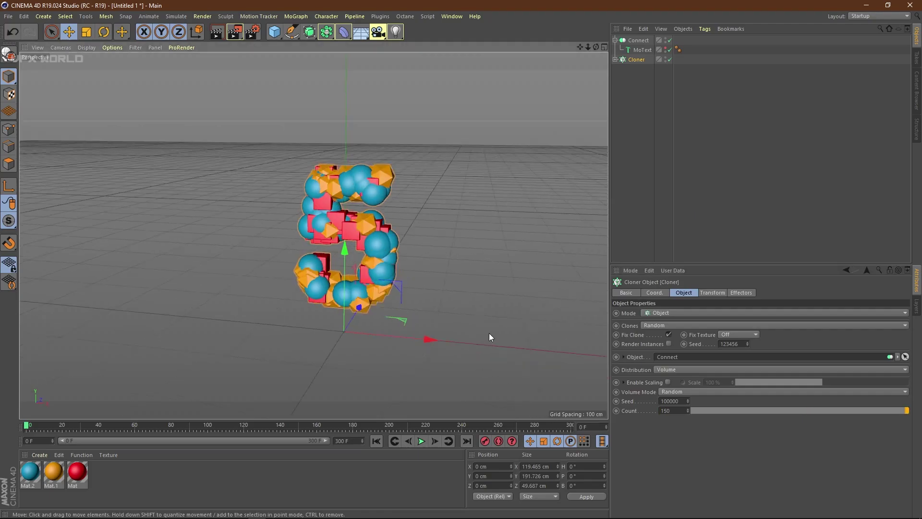
# - Add a Random effector to the Cloner
pyautogui.click(636, 60)
pyautogui.click(295, 17)
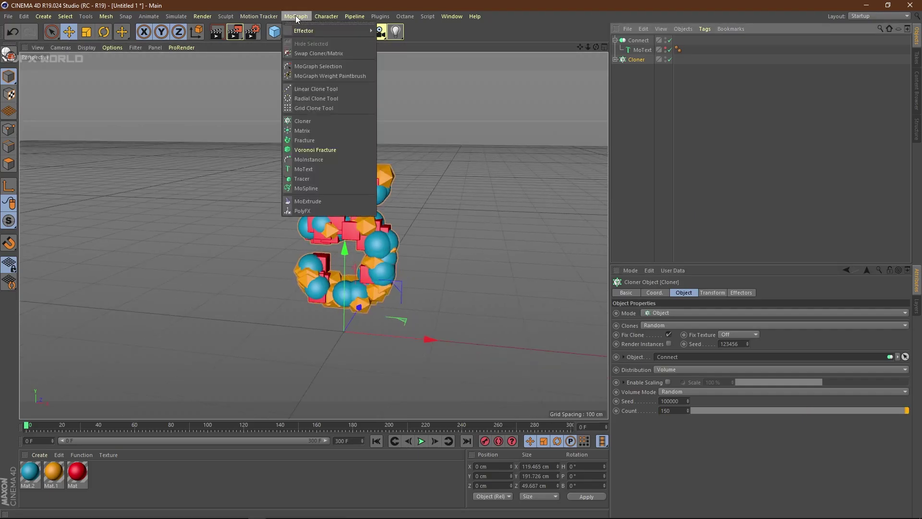
pyautogui.moveTo(304, 30)
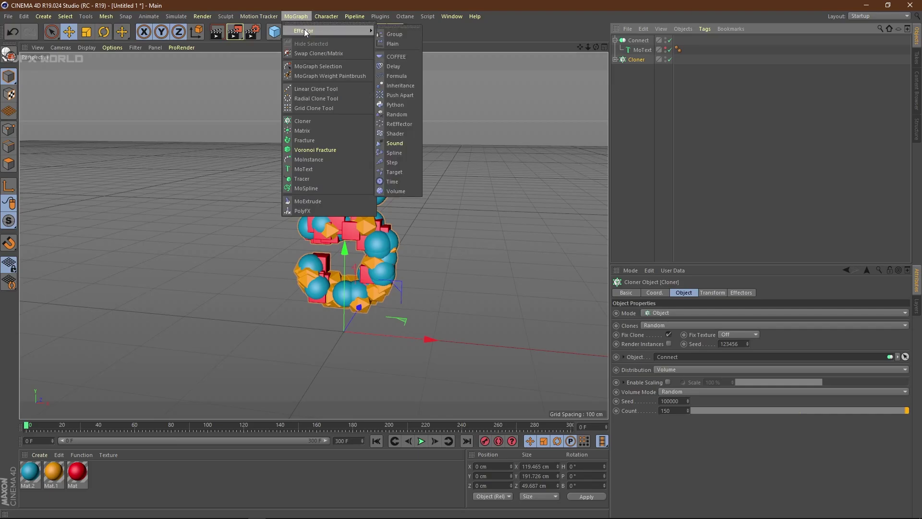
pyautogui.click(397, 115)
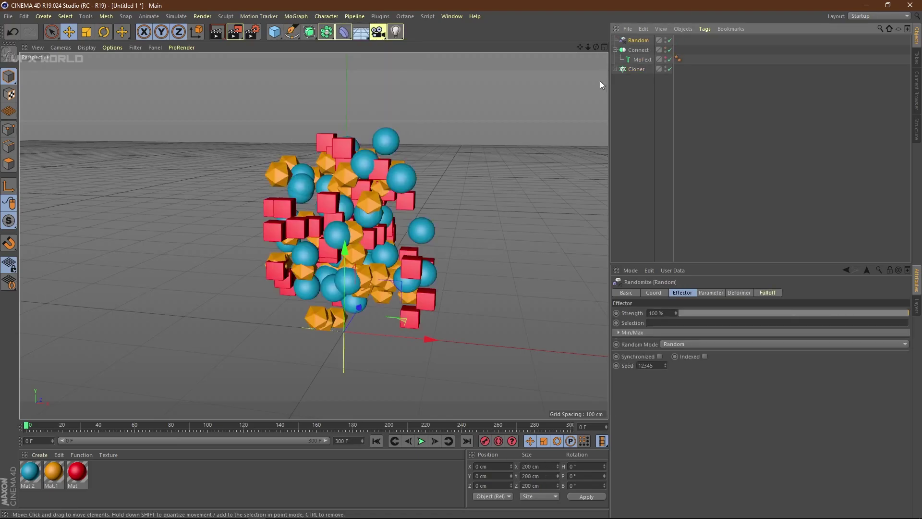
pyautogui.keyDown('alt'); pyautogui.moveTo(603, 88); pyautogui.dragTo(414, 223); pyautogui.keyUp('alt')
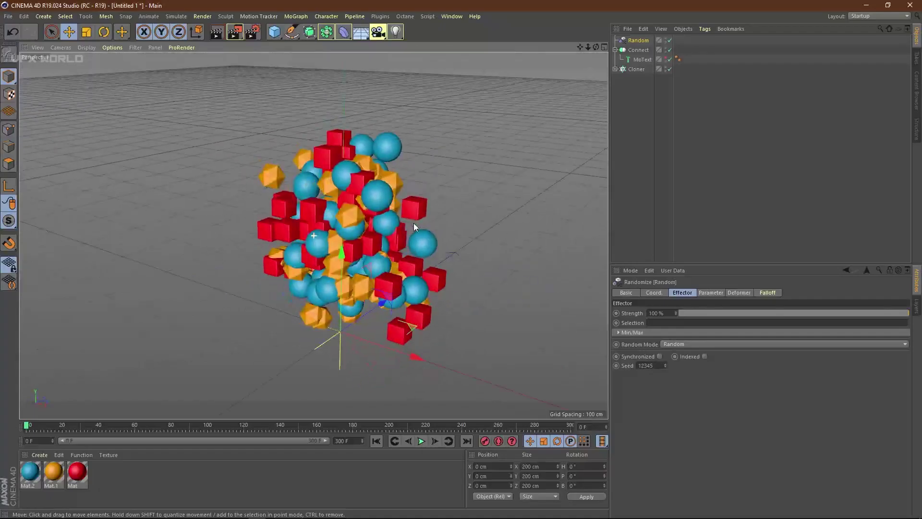
# - Turn off the Random effector's Position and enable Uniform Scale with a scale of 0.5
pyautogui.click(716, 293)
pyautogui.click(650, 330)
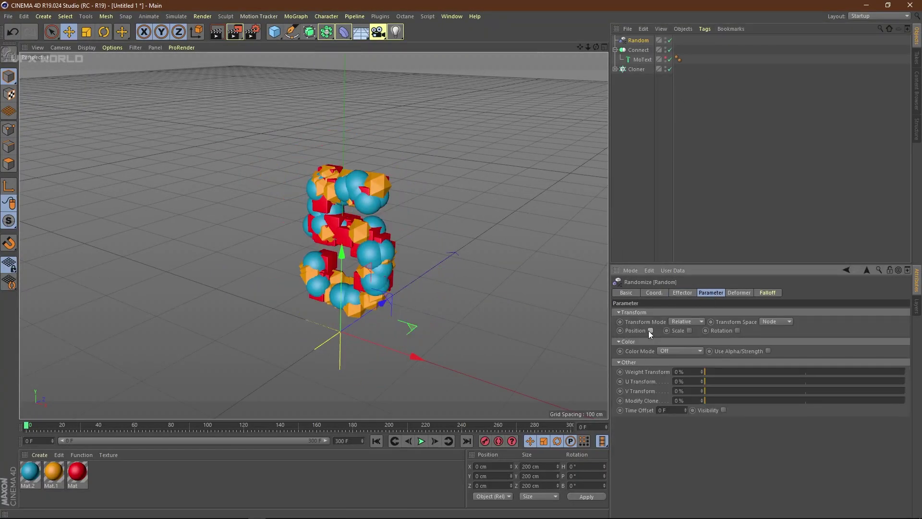
pyautogui.click(689, 330)
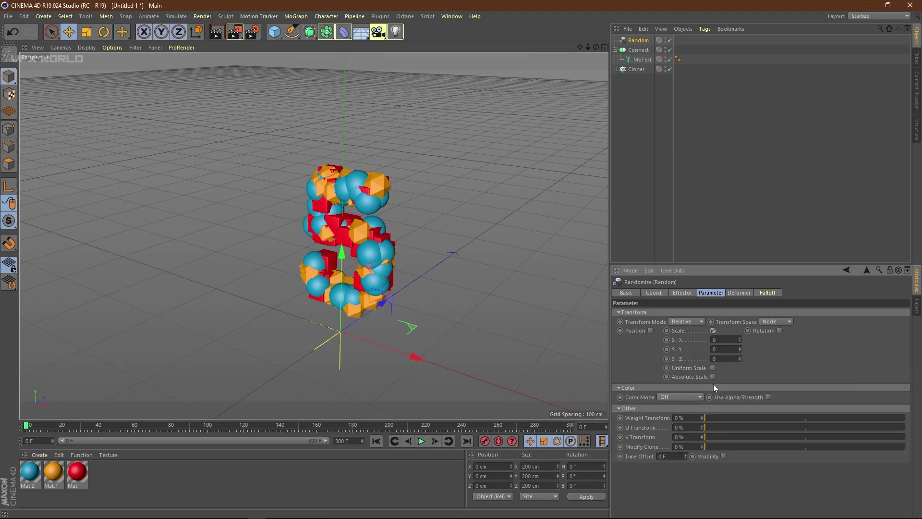
pyautogui.click(713, 368)
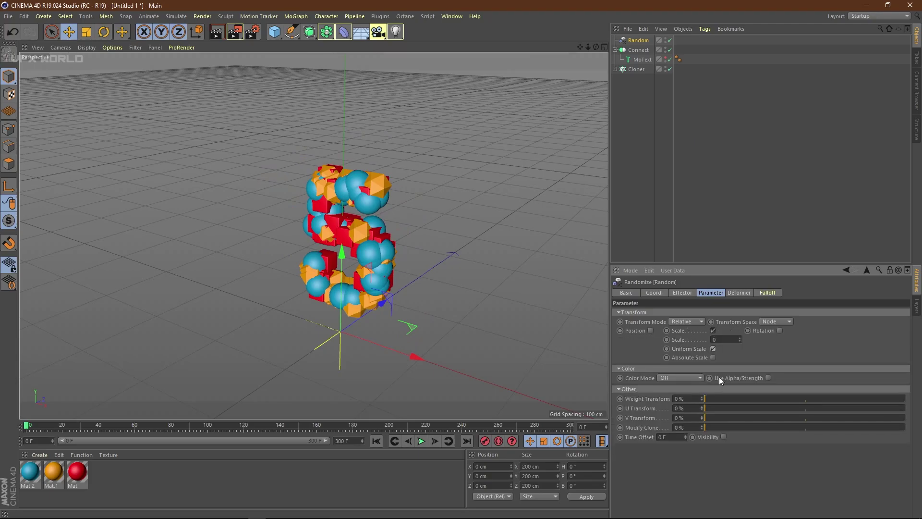
pyautogui.click(728, 340)
pyautogui.write('0.6')
pyautogui.press('Return')
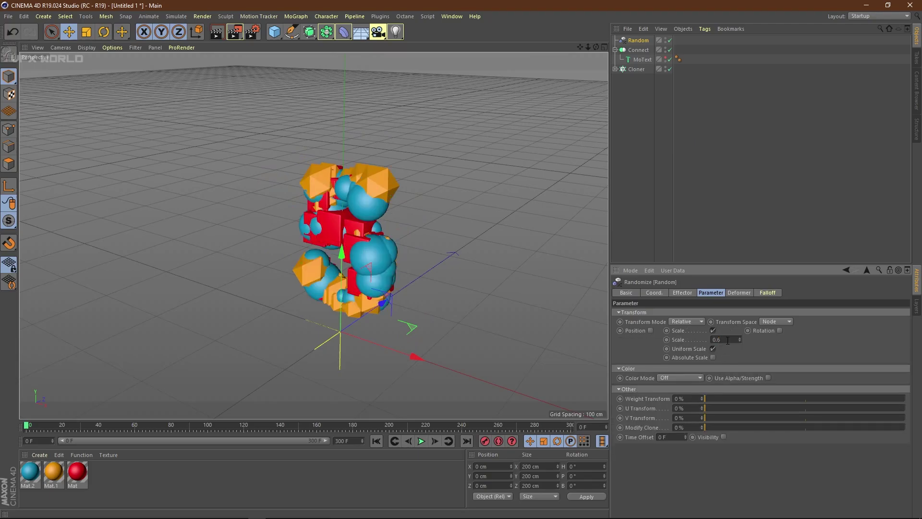
pyautogui.write('0.5')
pyautogui.press('Return')
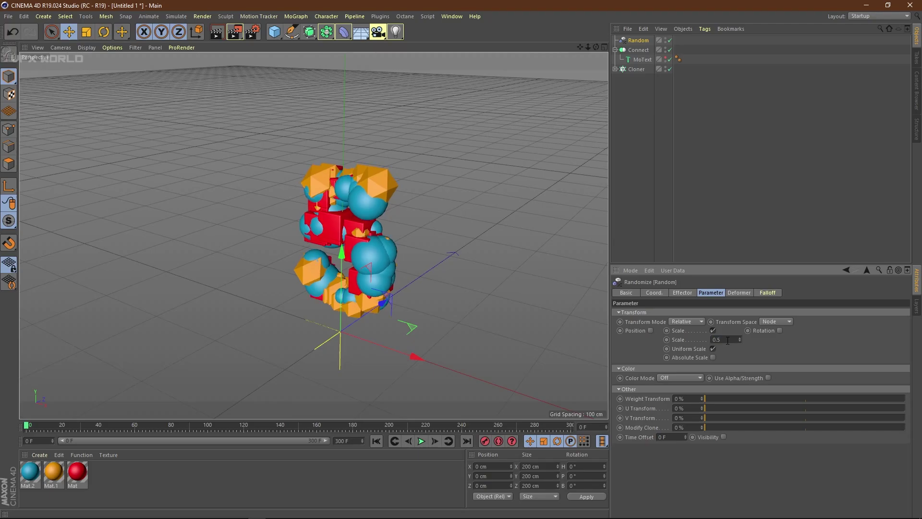
# - Enable Rotation in the Random effector and set H to 95°, P to 45° and B to -90°
pyautogui.click(779, 331)
pyautogui.click(780, 339)
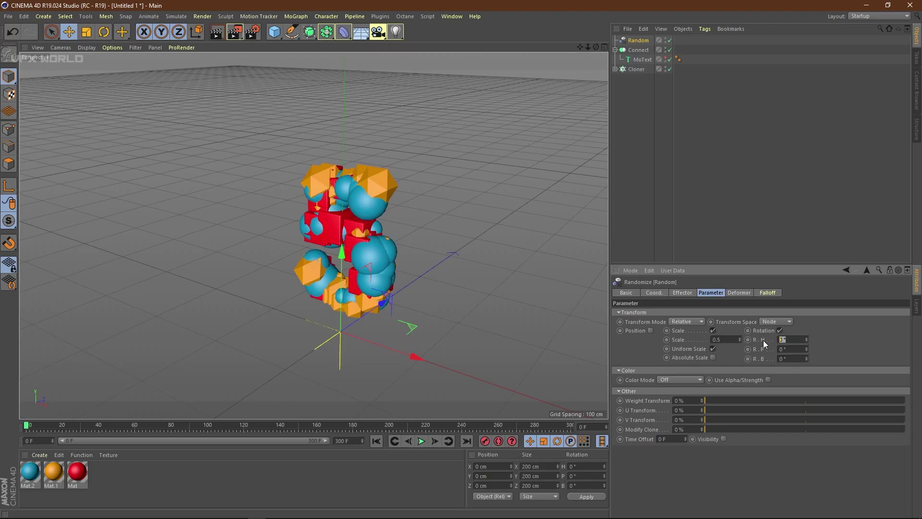
pyautogui.write('95')
pyautogui.press('Tab')
pyautogui.write('45')
pyautogui.press('Tab')
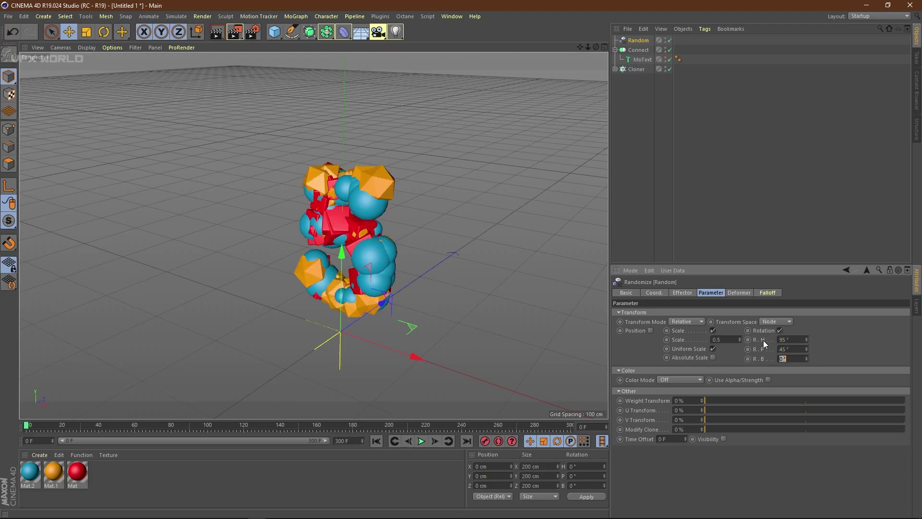
pyautogui.write('-90')
pyautogui.press('Return')
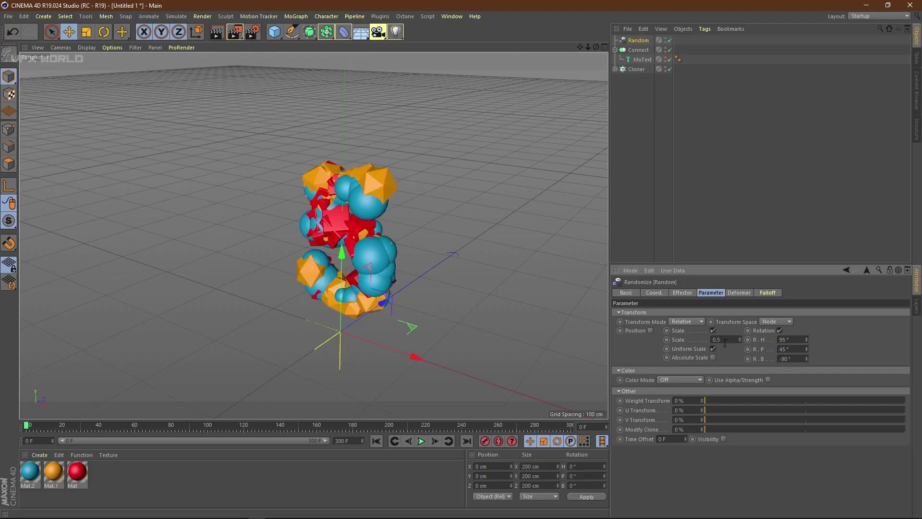
pyautogui.keyDown('alt'); pyautogui.moveTo(422, 288); pyautogui.dragTo(458, 278); pyautogui.keyUp('alt')
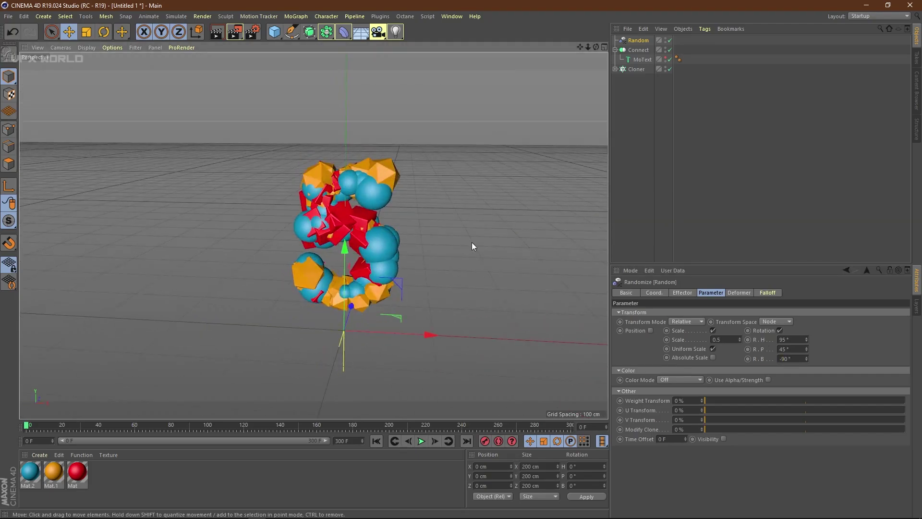
pyautogui.keyDown('alt'); pyautogui.moveTo(472, 243); pyautogui.dragTo(502, 146); pyautogui.keyUp('alt')
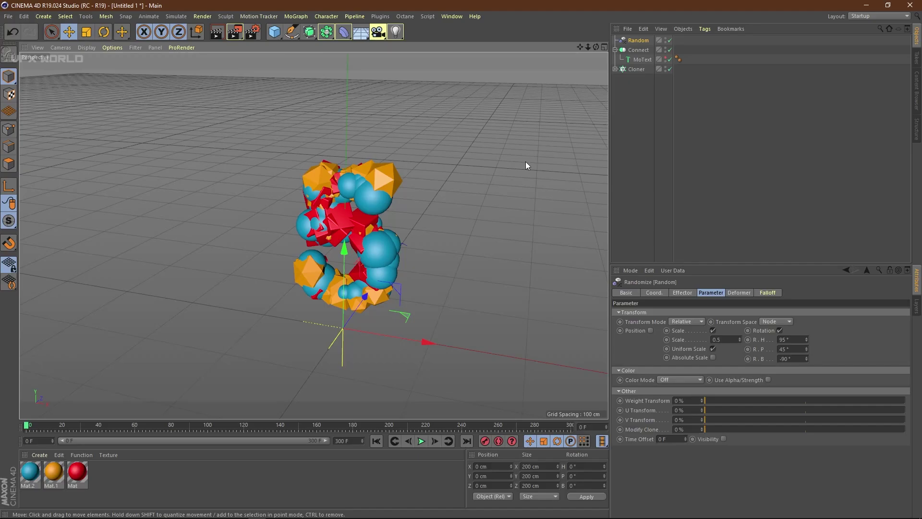
# - Scale down the Cloner's Sphere, Platonic and Cube together, bringing the sphere's radius to about 7 cm
pyautogui.click(615, 69)
pyautogui.click(639, 79)
pyautogui.click(641, 98)
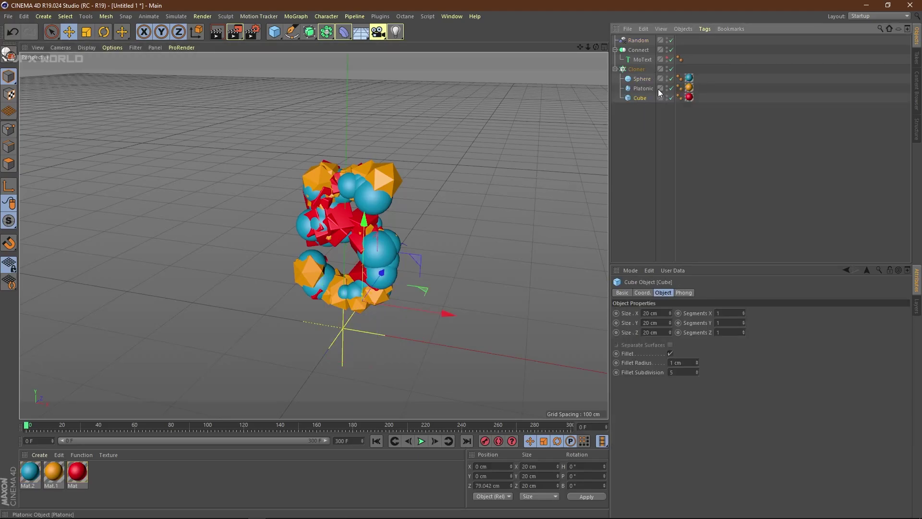
pyautogui.keyDown('shift'); pyautogui.click(642, 78); pyautogui.keyUp('shift')
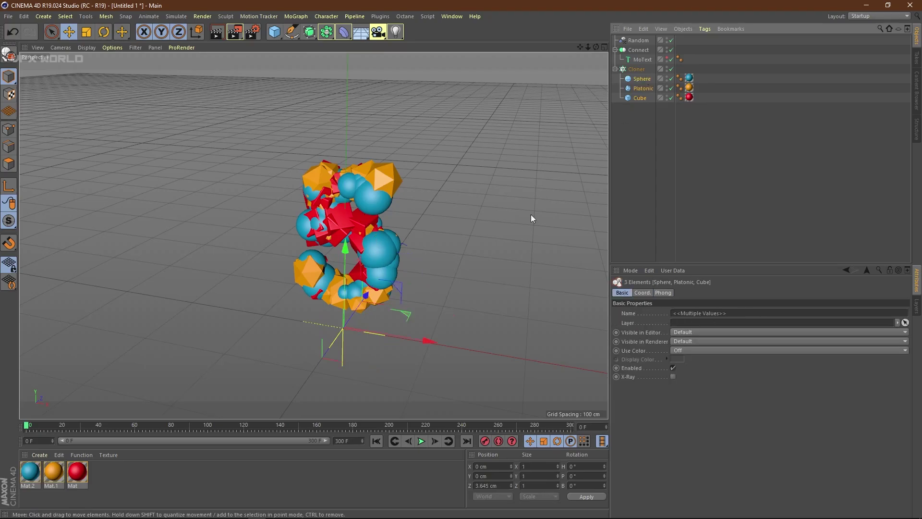
pyautogui.press('r')
pyautogui.press('t')
pyautogui.moveTo(434, 335); pyautogui.dragTo(386, 339)
pyautogui.keyDown('alt'); pyautogui.moveTo(437, 263); pyautogui.dragTo(434, 286); pyautogui.keyUp('alt')
pyautogui.scroll(5, 423, 273)
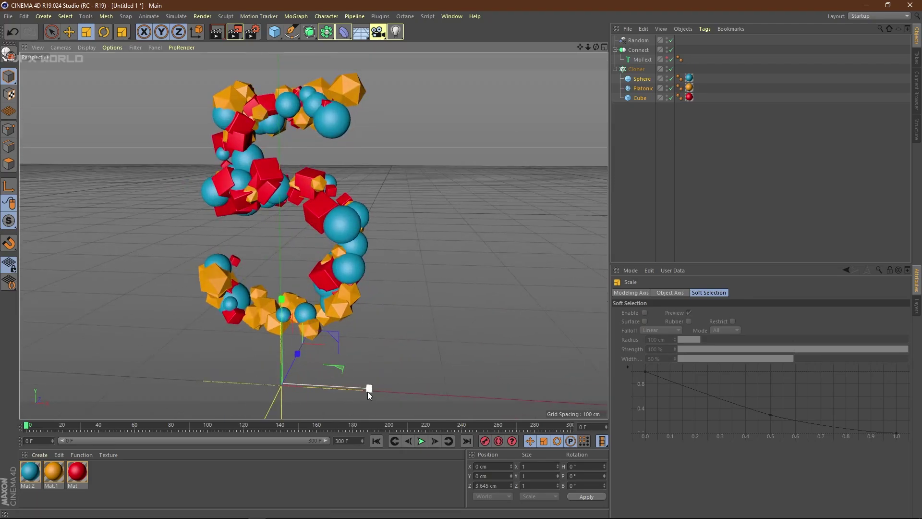
pyautogui.moveTo(367, 390); pyautogui.dragTo(555, 148)
# - Set the Cloner's count to 200
pyautogui.click(636, 69)
pyautogui.click(741, 293)
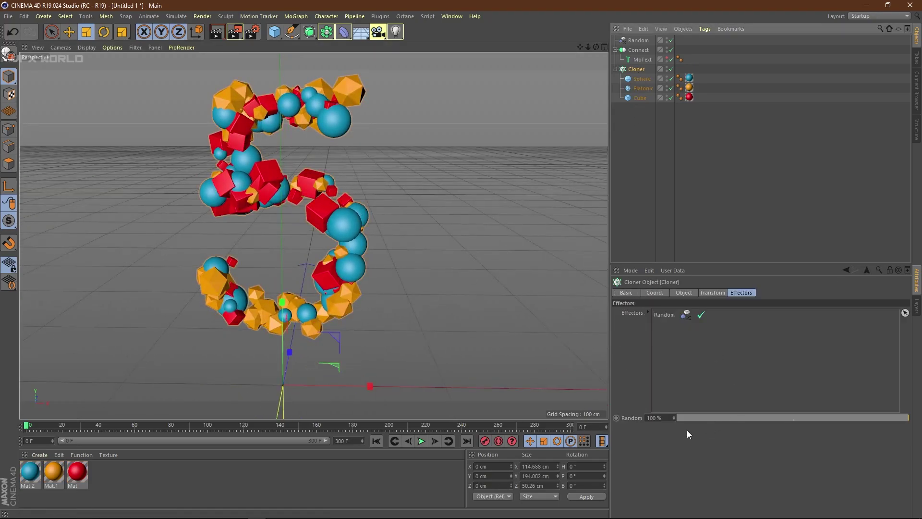
pyautogui.click(713, 293)
pyautogui.click(685, 293)
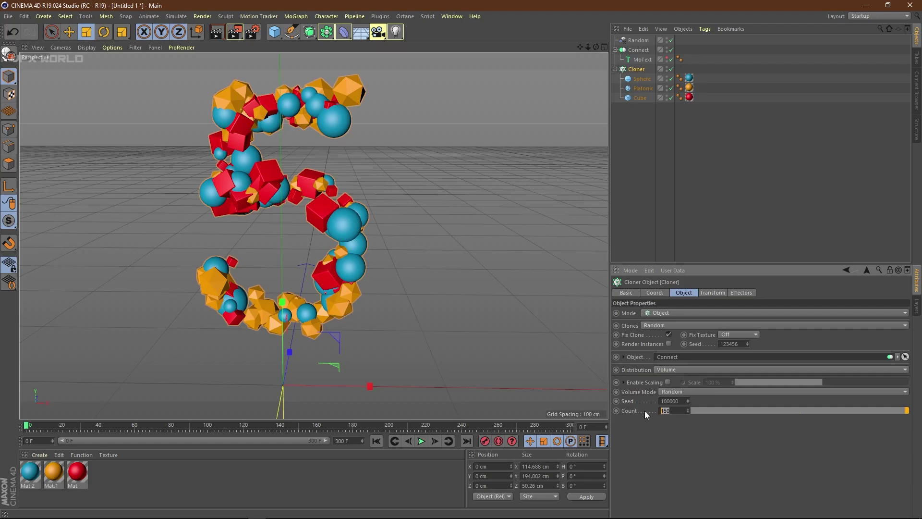
pyautogui.write('200')
pyautogui.press('Return')
pyautogui.moveTo(380, 327)
pyautogui.keyDown('alt'); pyautogui.mouseDown()
pyautogui.moveTo(348, 307)
pyautogui.moveTo(373, 286)
pyautogui.mouseUp(); pyautogui.keyUp('alt')
# - Scale the Sphere in the Cloner down to a radius of about 6.3 cm
pyautogui.click(641, 79)
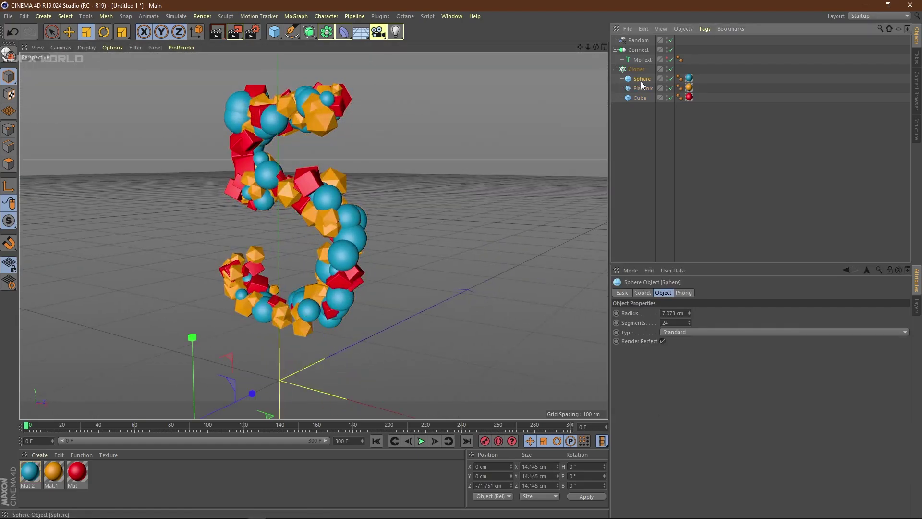
pyautogui.keyDown('alt'); pyautogui.moveTo(299, 363); pyautogui.dragTo(345, 317, button='middle'); pyautogui.keyUp('alt')
pyautogui.scroll(-1, 315, 371)
pyautogui.moveTo(327, 373); pyautogui.dragTo(321, 371)
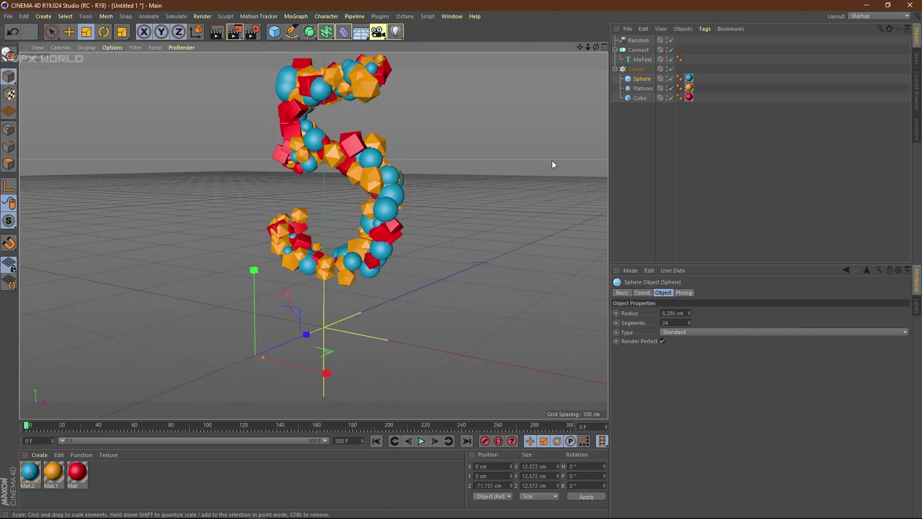
# - Scale the Platonic in the Cloner to a radius of about 7.4 cm and scrub the first frames to check the clones
pyautogui.click(643, 88)
pyautogui.moveTo(403, 343); pyautogui.dragTo(408, 344)
pyautogui.keyDown('alt'); pyautogui.moveTo(437, 308); pyautogui.dragTo(452, 287); pyautogui.keyUp('alt')
pyautogui.scroll(-3, 471, 300)
pyautogui.keyDown('alt'); pyautogui.moveTo(478, 318); pyautogui.dragTo(442, 315); pyautogui.keyUp('alt')
pyautogui.moveTo(67, 424); pyautogui.dragTo(4, 422)
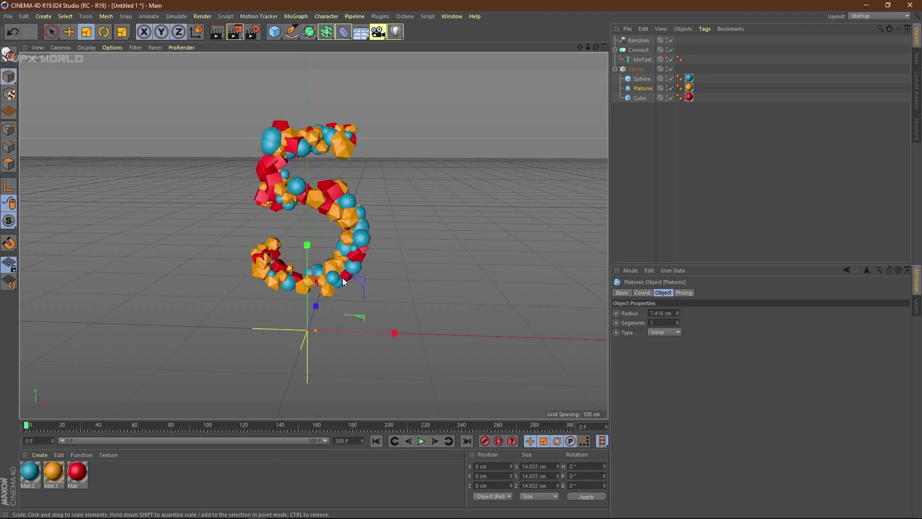
pyautogui.keyDown('alt'); pyautogui.moveTo(341, 281); pyautogui.dragTo(453, 264); pyautogui.keyUp('alt')
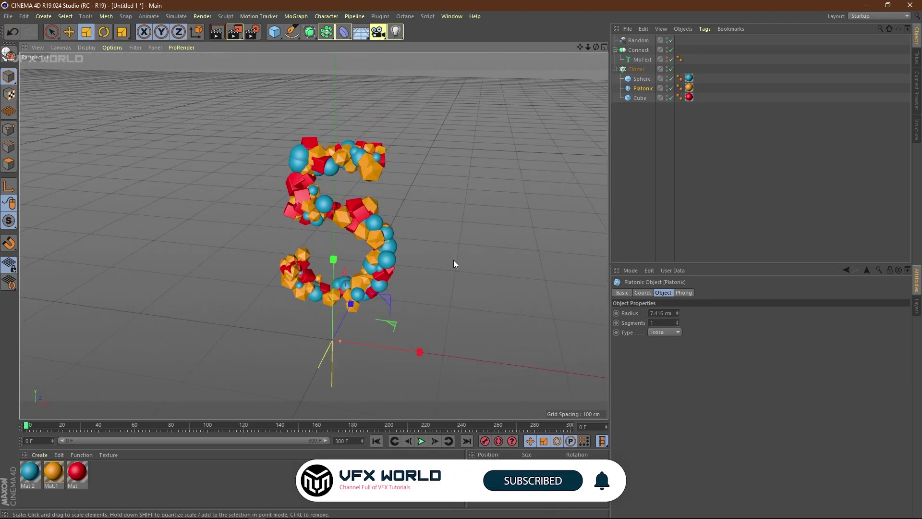
pyautogui.keyDown('alt'); pyautogui.moveTo(454, 260); pyautogui.dragTo(453, 259, button='middle'); pyautogui.keyUp('alt')
# - Collapse the Cloner's hierarchy and add a Floor object beneath the number
pyautogui.click(615, 69)
pyautogui.click(635, 69)
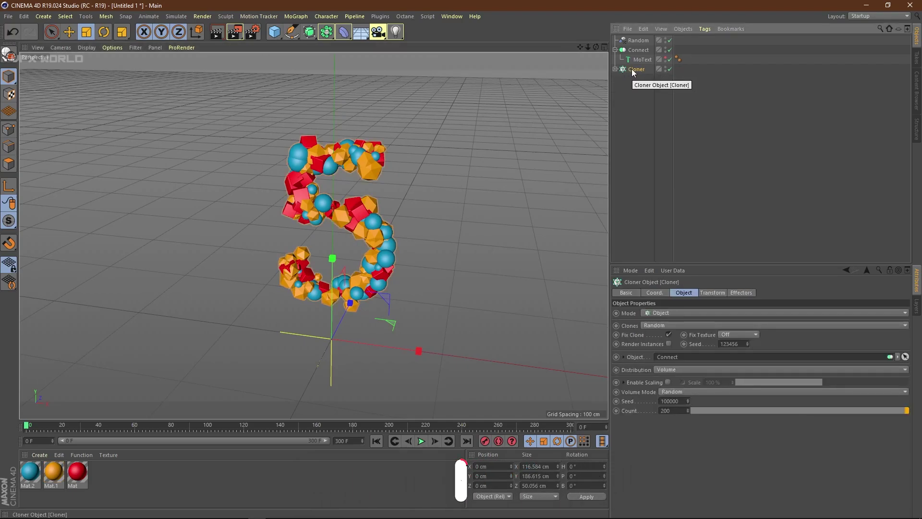
pyautogui.moveTo(364, 35); pyautogui.dragTo(391, 46)
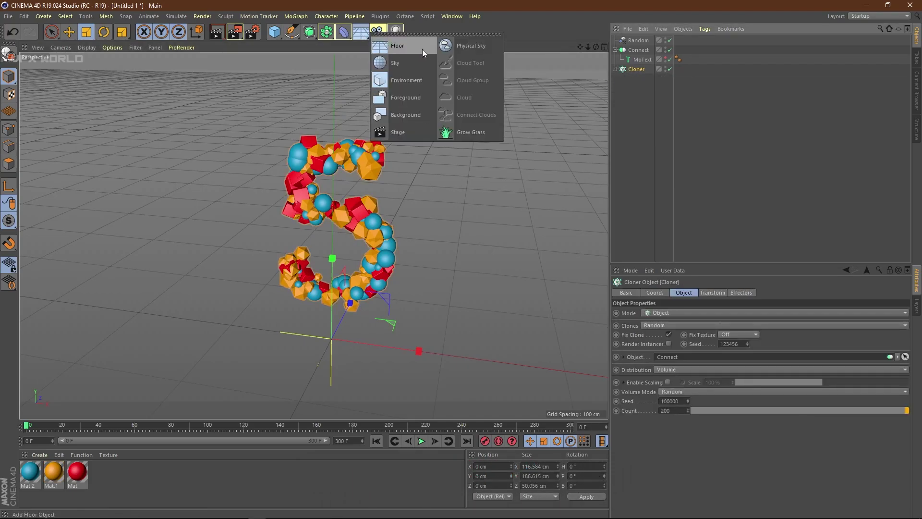
pyautogui.click(296, 16)
pyautogui.click(275, 31)
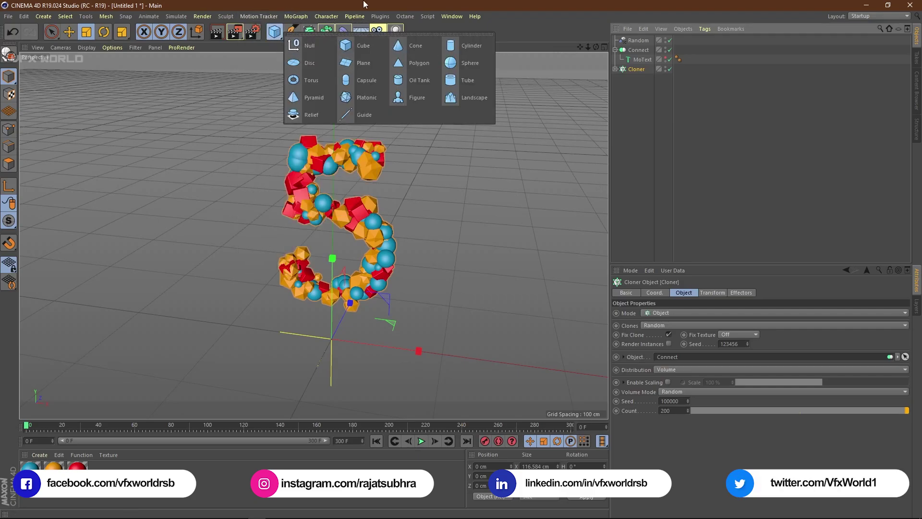
pyautogui.click(362, 38)
pyautogui.keyDown('alt'); pyautogui.moveTo(436, 240); pyautogui.dragTo(458, 242); pyautogui.keyUp('alt')
pyautogui.scroll(-6, 460, 240)
pyautogui.keyDown('alt'); pyautogui.moveTo(460, 241); pyautogui.dragTo(379, 258, button='middle'); pyautogui.keyUp('alt')
pyautogui.scroll(2, 379, 257)
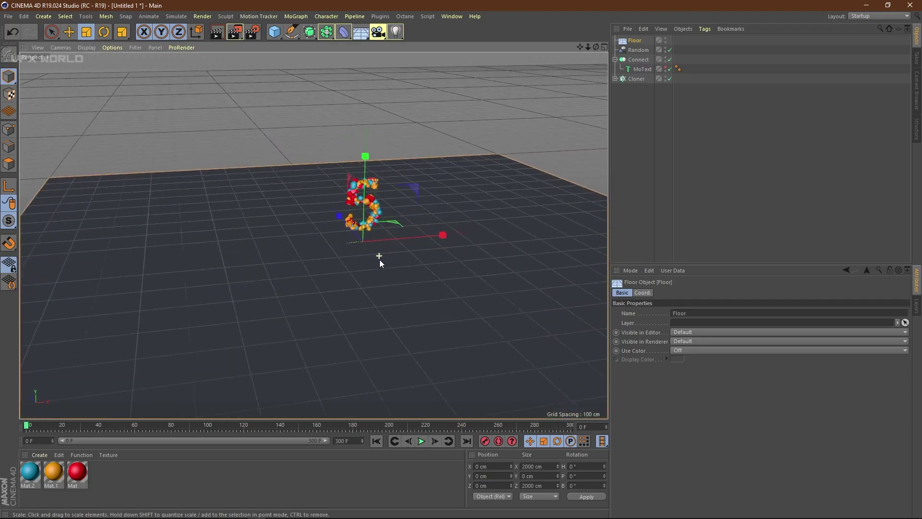
pyautogui.scroll(5, 380, 259)
pyautogui.keyDown('alt'); pyautogui.moveTo(387, 253); pyautogui.dragTo(216, 253); pyautogui.keyUp('alt')
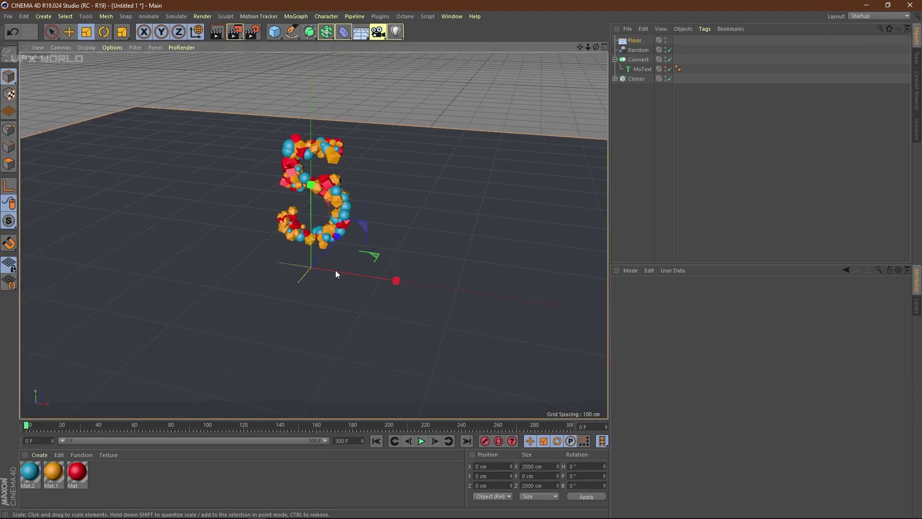
pyautogui.scroll(2, 347, 226)
pyautogui.keyDown('alt'); pyautogui.moveTo(394, 182); pyautogui.dragTo(405, 206, button='middle'); pyautogui.keyUp('alt')
# - Apply the Rigid Body simulation tag to the Floor and the Cloner together
pyautogui.click(641, 80)
pyautogui.keyDown('ctrl'); pyautogui.click(634, 41); pyautogui.keyUp('ctrl')
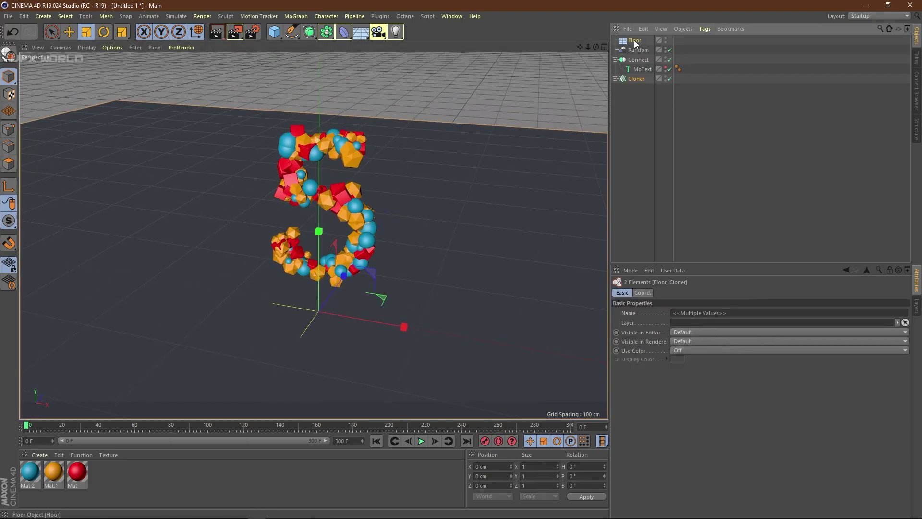
pyautogui.rightClick(635, 43)
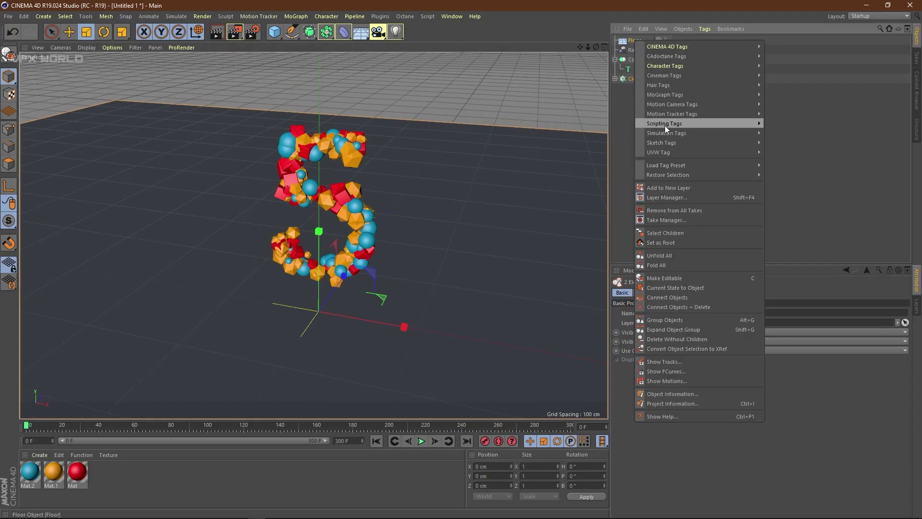
pyautogui.moveTo(671, 134)
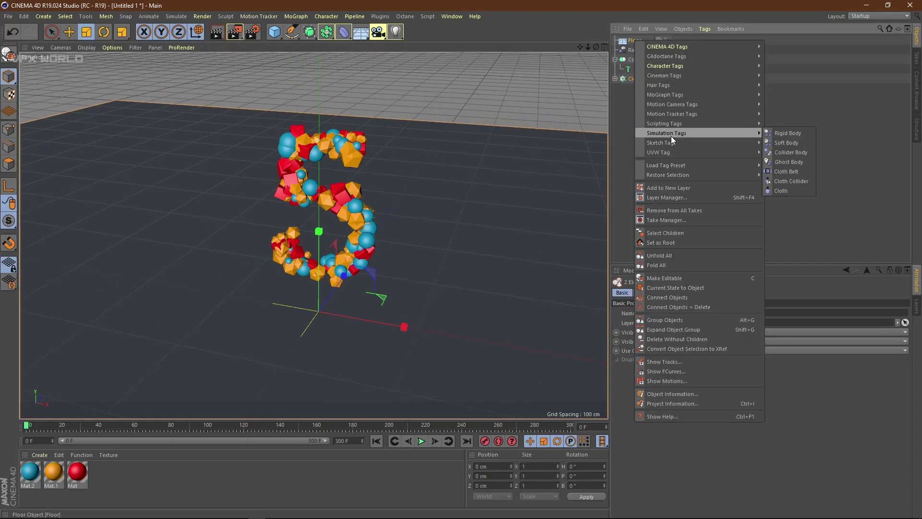
pyautogui.click(794, 133)
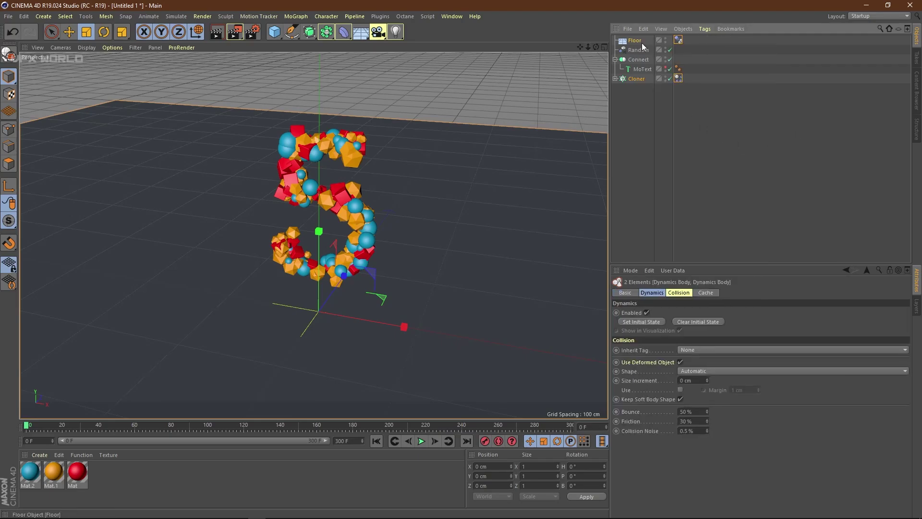
# - Play the dynamics simulation to check how the Cloner falls onto the floor, and return to the first frame
pyautogui.click(679, 78)
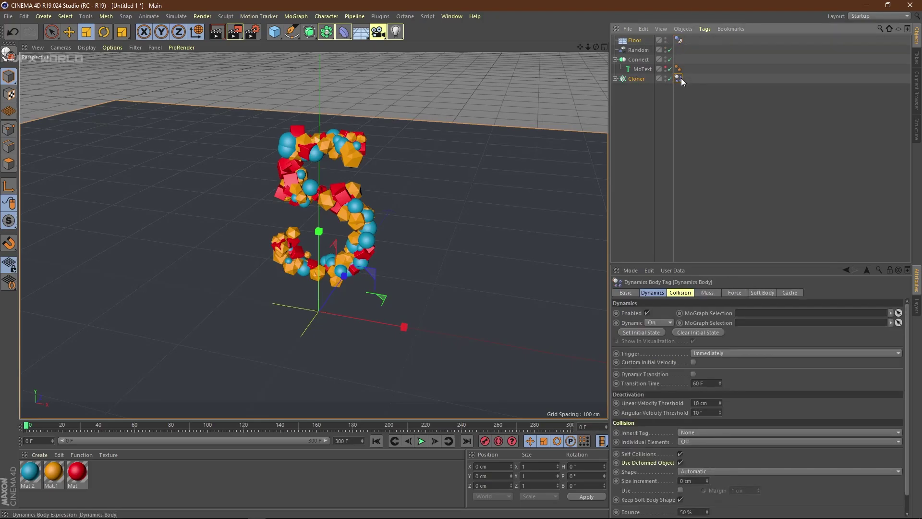
pyautogui.click(648, 97)
pyautogui.scroll(-5, 459, 181)
pyautogui.scroll(4, 443, 198)
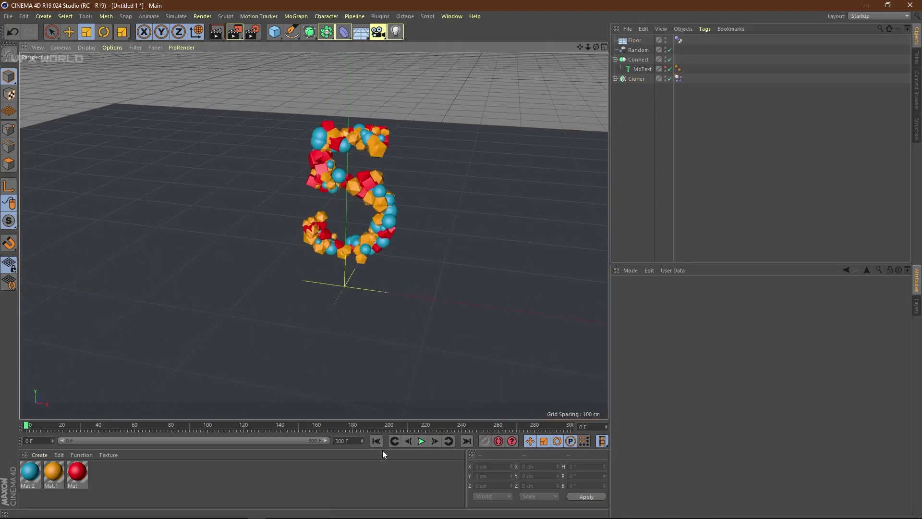
pyautogui.click(416, 443)
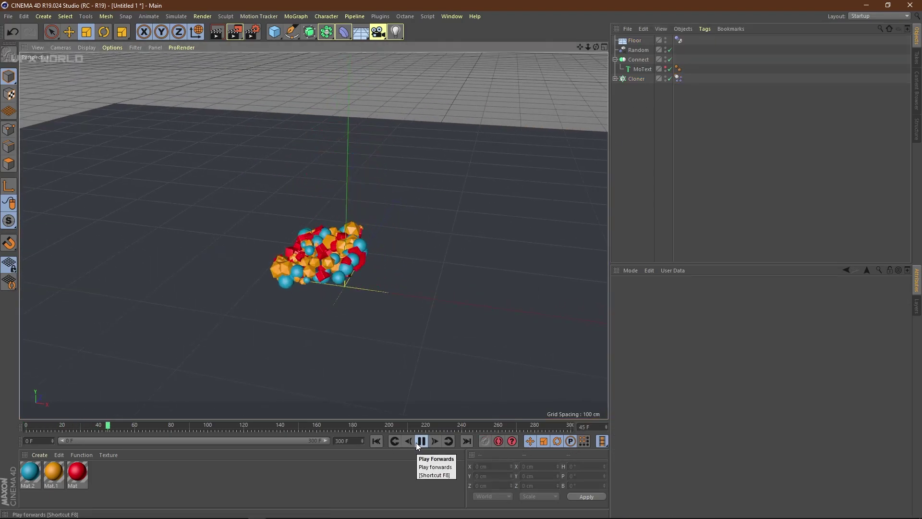
pyautogui.click(416, 443)
pyautogui.hotkey('shift', 'f')
# - Set Individual Elements to All in the collision settings of the Cloner's dynamics tag
pyautogui.moveTo(402, 288)
pyautogui.keyDown('alt'); pyautogui.mouseDown()
pyautogui.moveTo(378, 290)
pyautogui.moveTo(399, 291)
pyautogui.mouseUp(); pyautogui.keyUp('alt')
pyautogui.scroll(4, 419, 212)
pyautogui.keyDown('alt'); pyautogui.moveTo(388, 242); pyautogui.dragTo(437, 292, button='middle'); pyautogui.keyUp('alt')
pyautogui.keyDown('alt'); pyautogui.moveTo(437, 292); pyautogui.dragTo(455, 290); pyautogui.keyUp('alt')
pyautogui.keyDown('alt'); pyautogui.moveTo(454, 290); pyautogui.dragTo(428, 288, button='middle'); pyautogui.keyUp('alt')
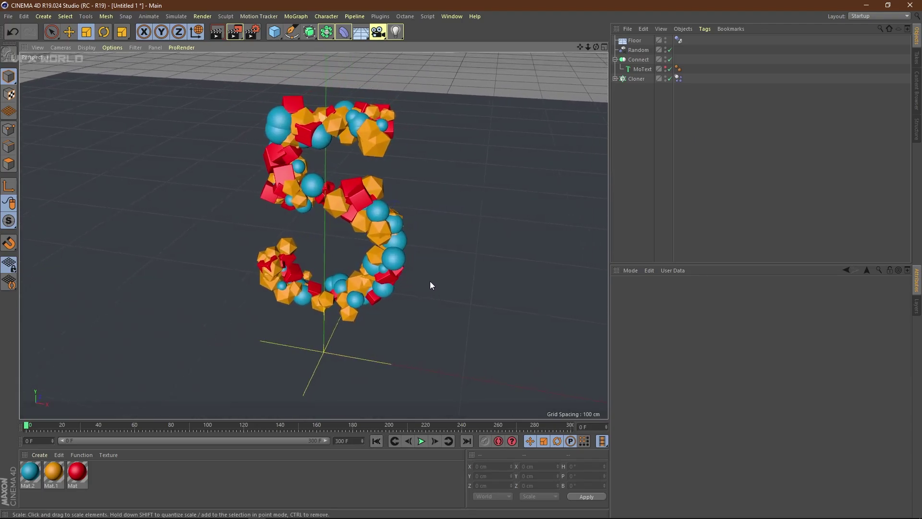
pyautogui.keyDown('alt'); pyautogui.moveTo(430, 285); pyautogui.dragTo(432, 319); pyautogui.keyUp('alt')
pyautogui.click(679, 78)
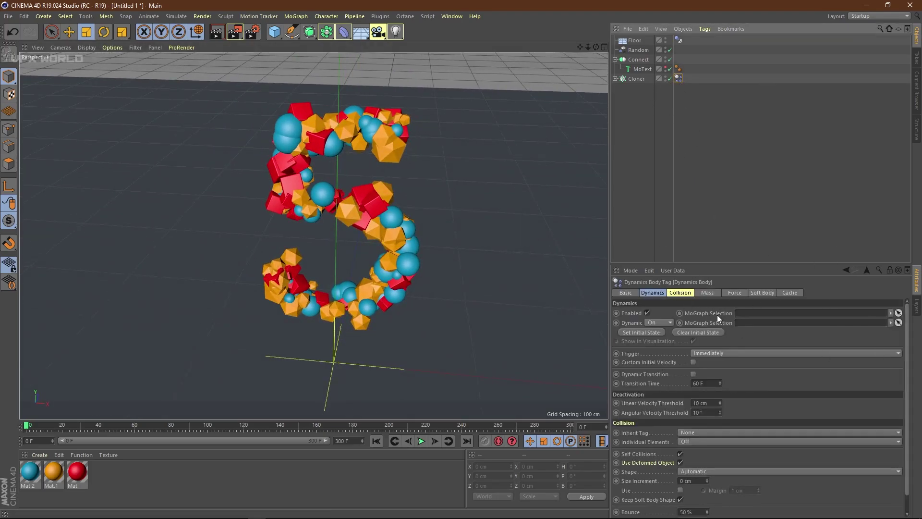
pyautogui.click(680, 293)
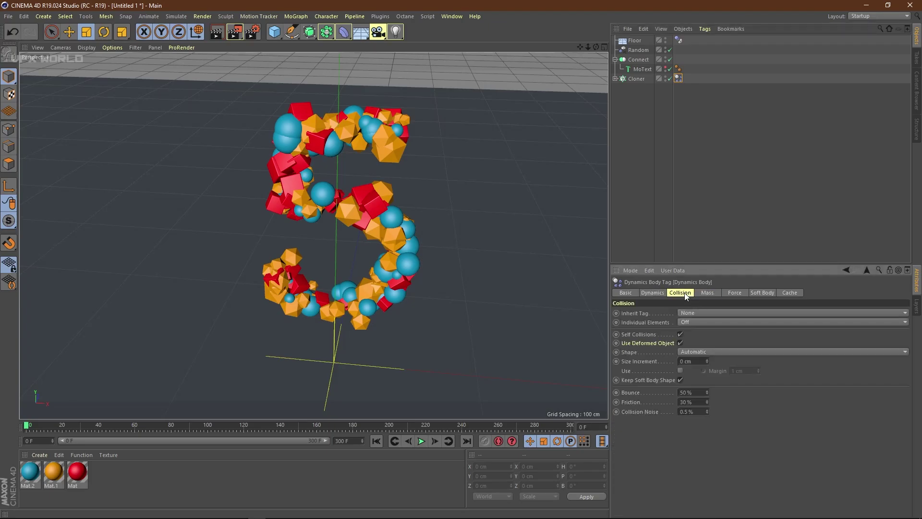
pyautogui.click(736, 321)
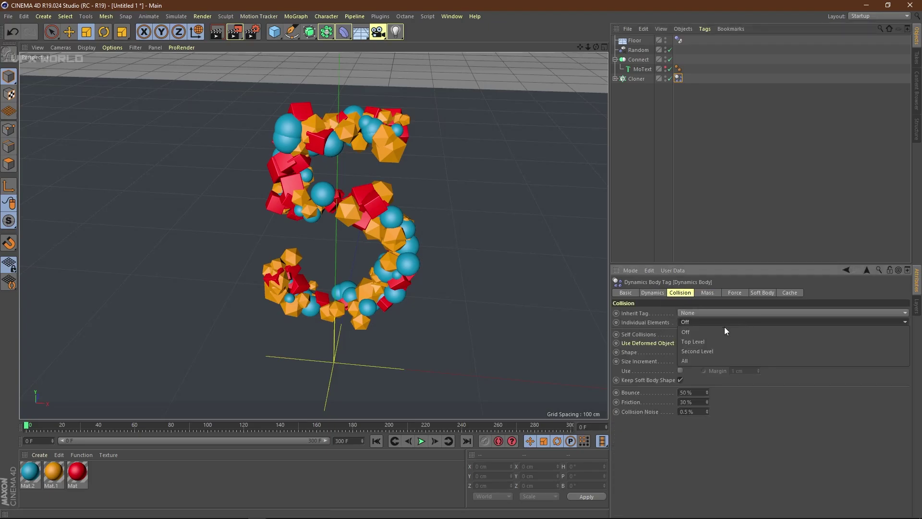
pyautogui.click(701, 359)
# - Play the simulation to check how the individual clones scatter over the floor, and return to the first frame
pyautogui.scroll(-4, 405, 334)
pyautogui.keyDown('alt'); pyautogui.moveTo(427, 338); pyautogui.dragTo(418, 335, button='middle'); pyautogui.keyUp('alt')
pyautogui.scroll(3, 387, 288)
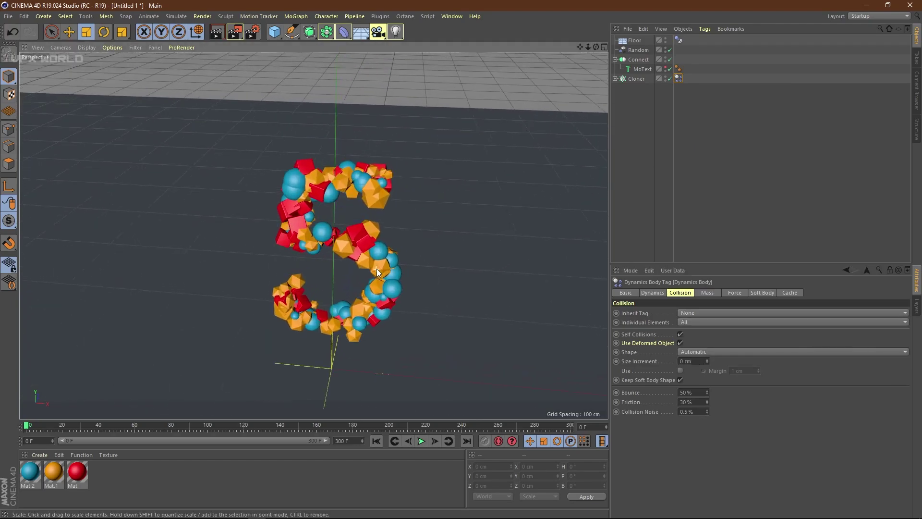
pyautogui.moveTo(385, 296)
pyautogui.keyDown('alt'); pyautogui.mouseDown()
pyautogui.moveTo(382, 274)
pyautogui.moveTo(324, 303)
pyautogui.moveTo(468, 283)
pyautogui.moveTo(418, 261)
pyautogui.moveTo(415, 319)
pyautogui.moveTo(376, 302)
pyautogui.moveTo(384, 293)
pyautogui.mouseUp(); pyautogui.keyUp('alt')
pyautogui.scroll(6, 382, 281)
pyautogui.scroll(-6, 376, 302)
pyautogui.keyDown('alt'); pyautogui.moveTo(384, 293); pyautogui.dragTo(399, 292, button='middle'); pyautogui.keyUp('alt')
pyautogui.keyDown('alt'); pyautogui.moveTo(400, 292); pyautogui.dragTo(401, 289); pyautogui.keyUp('alt')
pyautogui.click(421, 441)
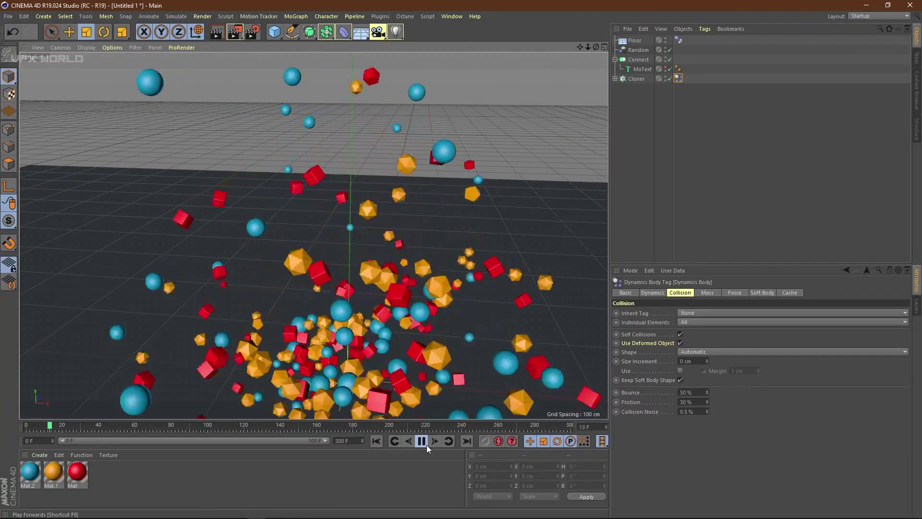
pyautogui.click(423, 445)
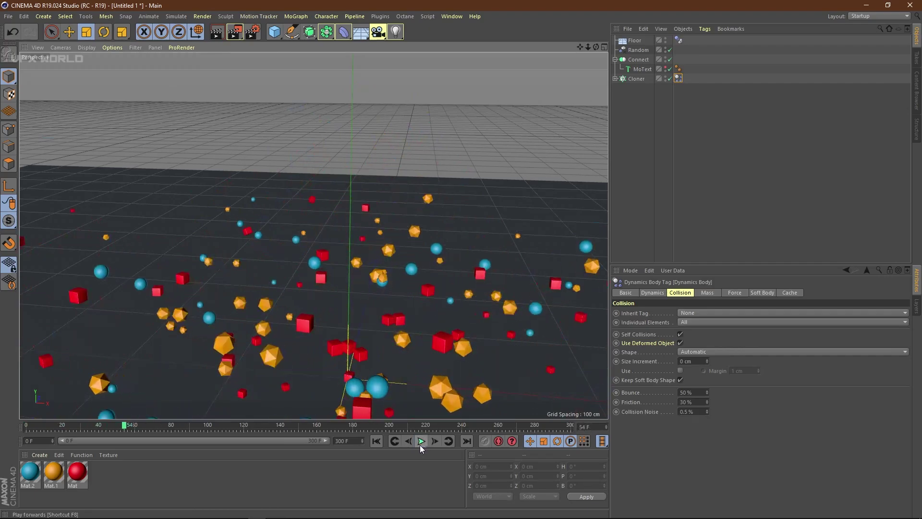
pyautogui.click(376, 445)
# - Set Follow Position to 1 in the Cloner's dynamics force settings, preview the simulation and return to the start
pyautogui.keyDown('alt'); pyautogui.moveTo(393, 384); pyautogui.dragTo(381, 306); pyautogui.keyUp('alt')
pyautogui.click(734, 293)
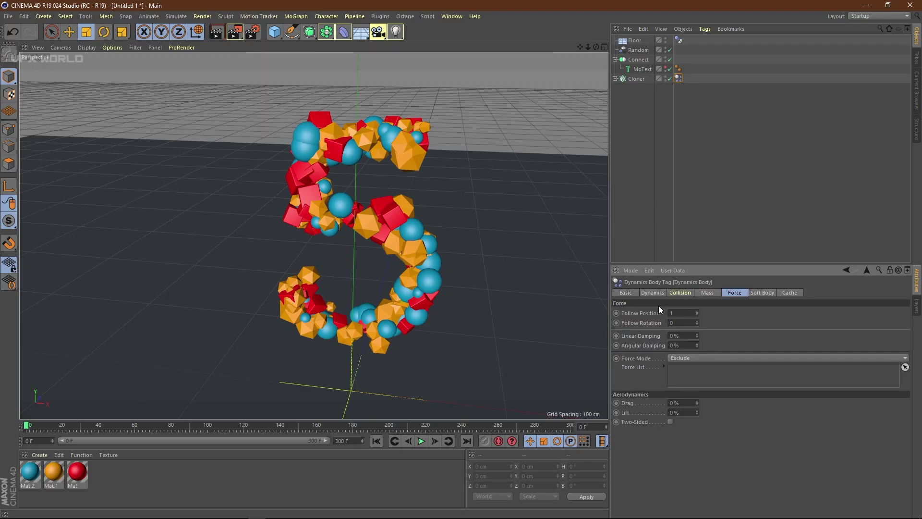
pyautogui.click(605, 376)
pyautogui.click(420, 441)
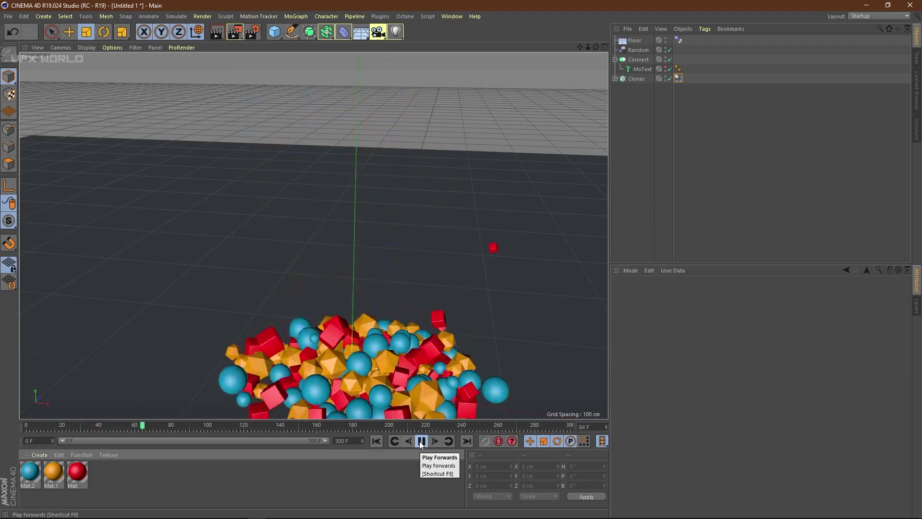
pyautogui.click(421, 441)
pyautogui.click(375, 441)
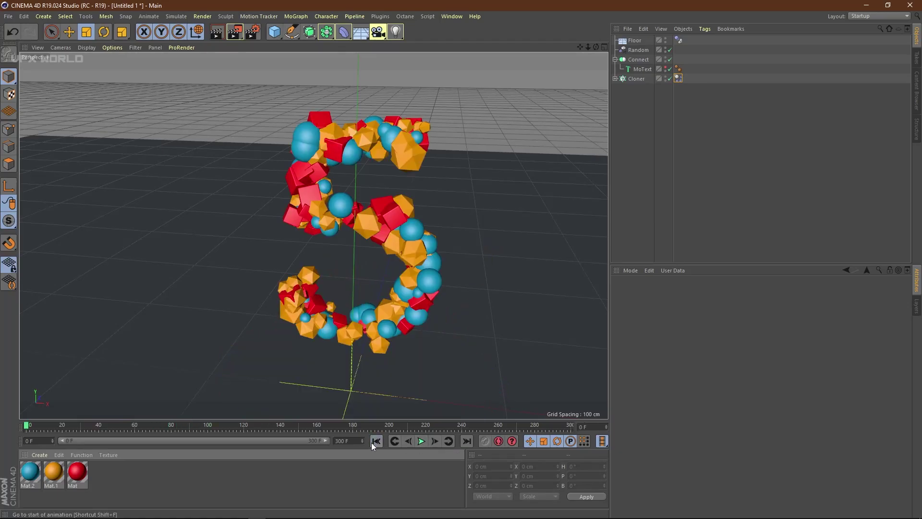
# - Set Follow Position and Follow Rotation to 10 in the Cloner's dynamics force settings
pyautogui.keyDown('alt'); pyautogui.moveTo(412, 343); pyautogui.dragTo(416, 310); pyautogui.keyUp('alt')
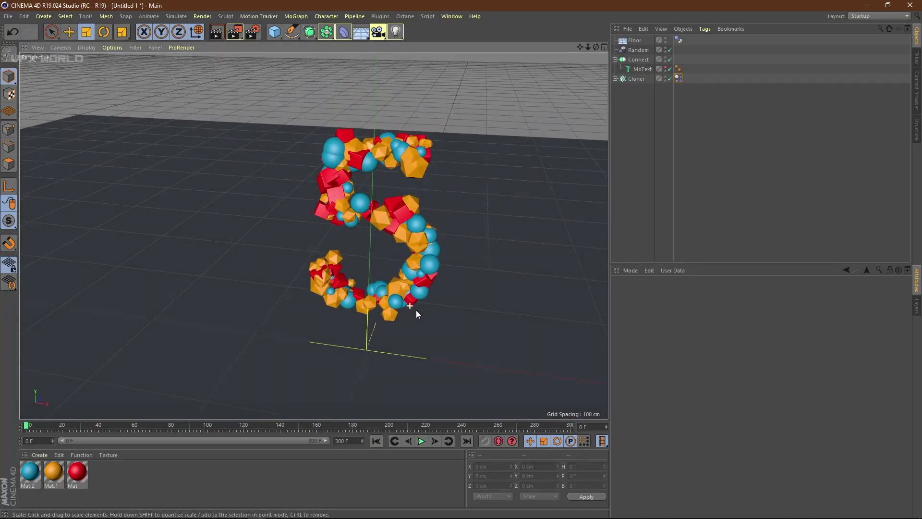
pyautogui.click(680, 78)
pyautogui.click(734, 293)
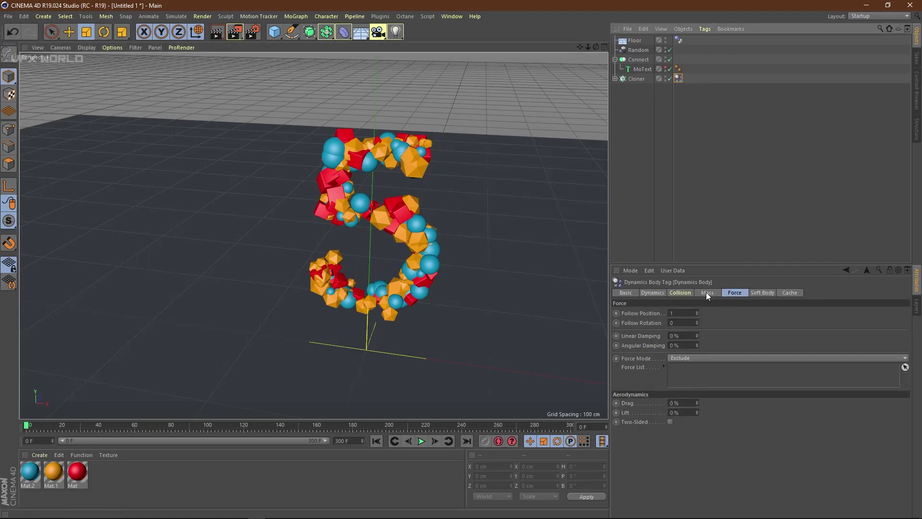
pyautogui.doubleClick(696, 313)
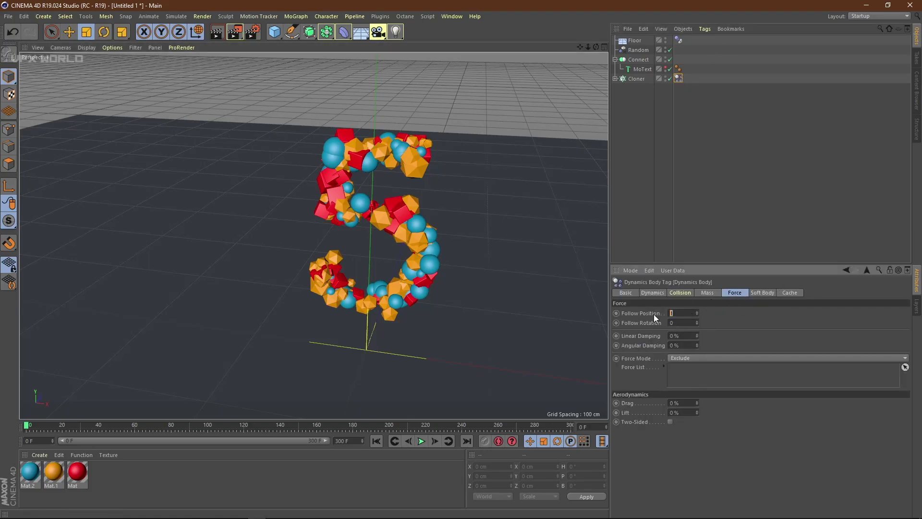
pyautogui.click(390, 454)
# - Play the countdown and view it from several angles to check the clones' number shapes, and return to the first frame
pyautogui.click(421, 441)
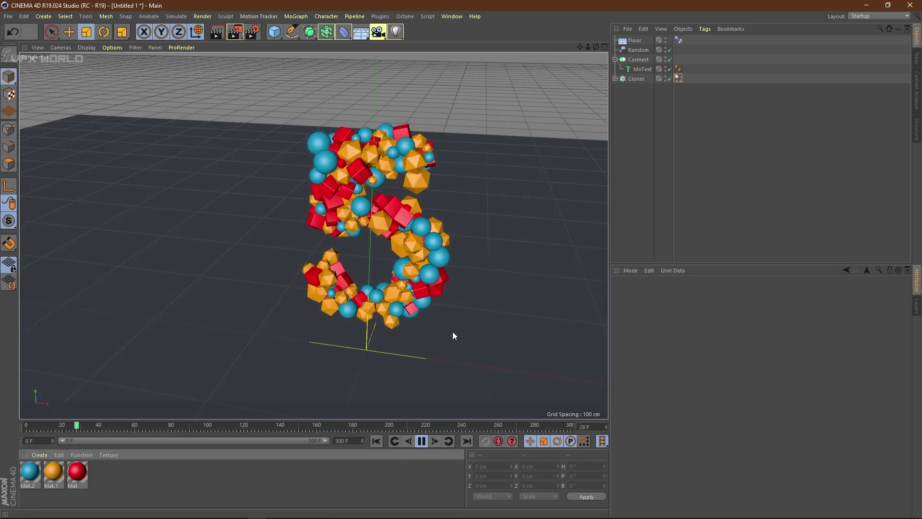
pyautogui.moveTo(454, 330)
pyautogui.keyDown('alt'); pyautogui.mouseDown()
pyautogui.moveTo(468, 301)
pyautogui.moveTo(464, 317)
pyautogui.mouseUp(); pyautogui.keyUp('alt')
pyautogui.scroll(-3, 468, 301)
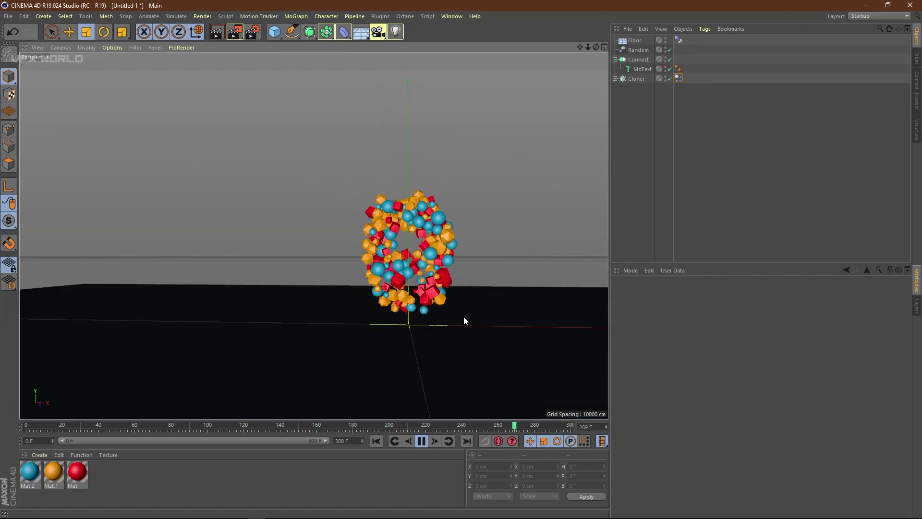
pyautogui.keyDown('alt'); pyautogui.moveTo(481, 280); pyautogui.dragTo(461, 303); pyautogui.keyUp('alt')
pyautogui.click(422, 440)
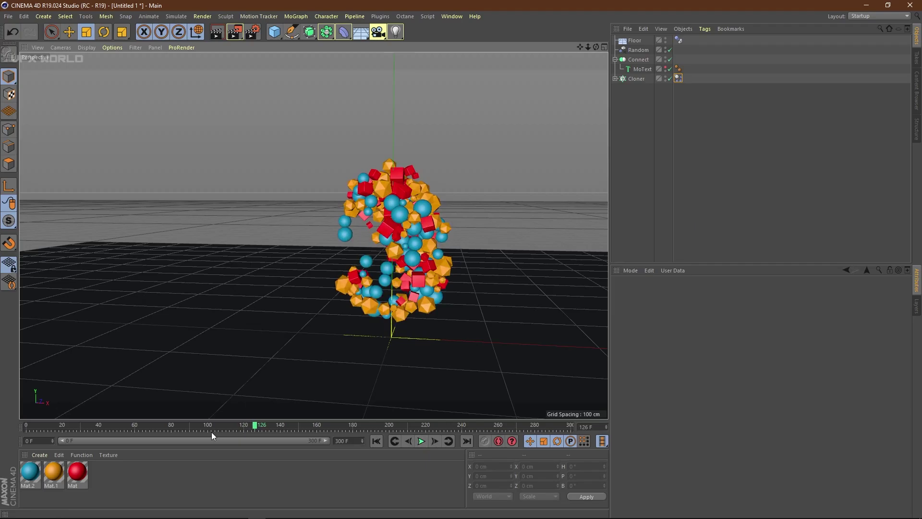
pyautogui.click(376, 441)
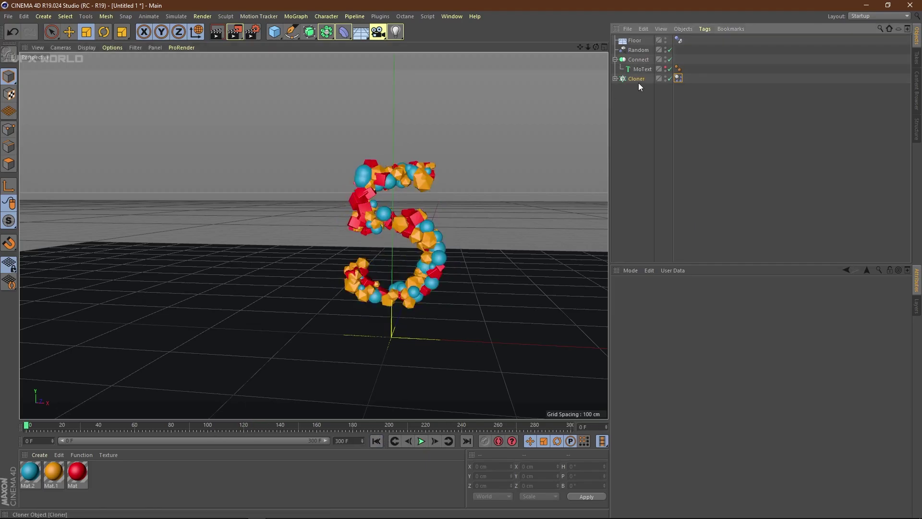
# - Scale the Sphere, Platonic and Cube in the Cloner down together slightly
pyautogui.click(616, 79)
pyautogui.click(643, 89)
pyautogui.keyDown('shift'); pyautogui.click(644, 107); pyautogui.keyUp('shift')
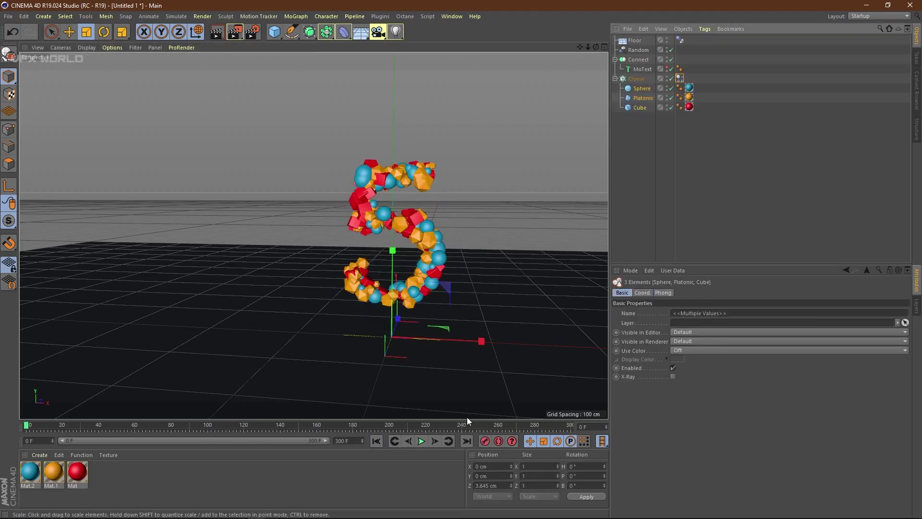
pyautogui.moveTo(481, 342); pyautogui.dragTo(458, 343)
# - Set the Cloner's clone count to 300 and play the countdown to check the density
pyautogui.click(642, 79)
pyautogui.moveTo(675, 410); pyautogui.dragTo(623, 410)
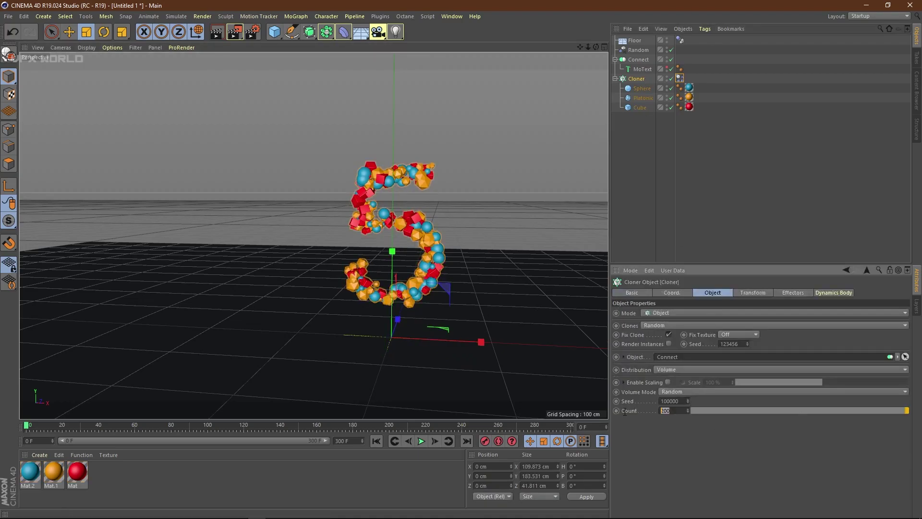
pyautogui.write('300')
pyautogui.press('Return')
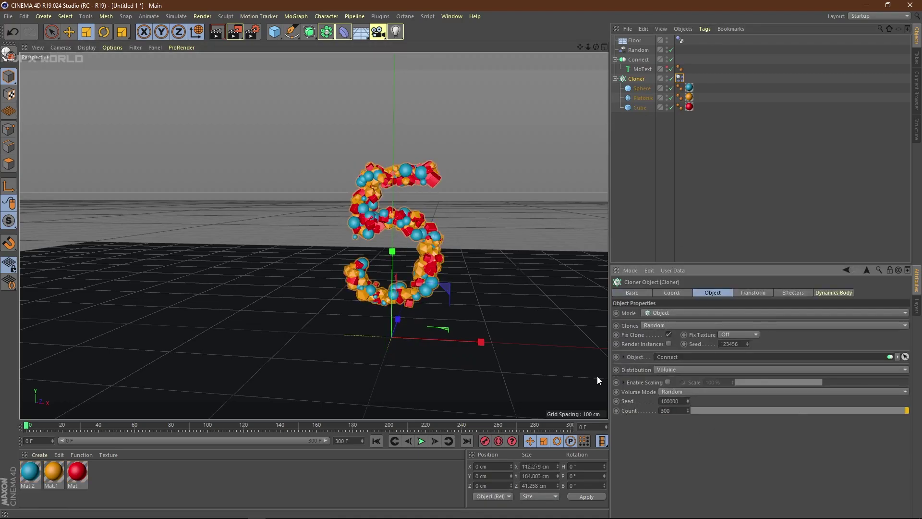
pyautogui.keyDown('alt'); pyautogui.moveTo(597, 369); pyautogui.dragTo(581, 346); pyautogui.keyUp('alt')
pyautogui.click(422, 442)
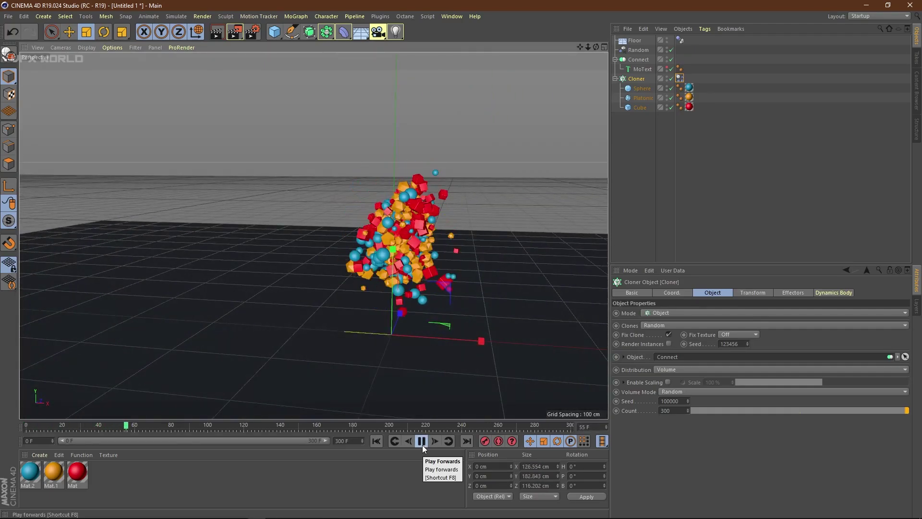
pyautogui.click(421, 442)
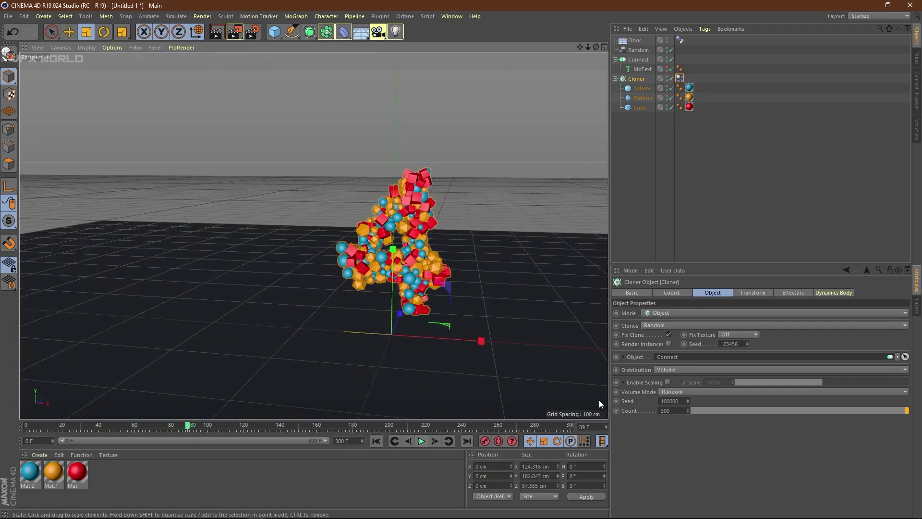
# - Set the Cloner's clone count to 250 and return to the first frame
pyautogui.click(673, 412)
pyautogui.write('250')
pyautogui.press('Return')
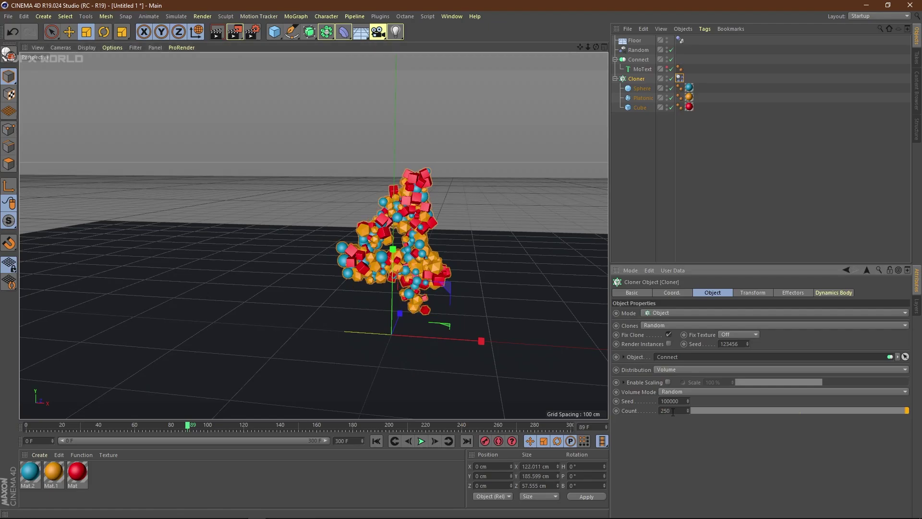
pyautogui.click(377, 441)
# - Scale the Platonic in the Cloner to about 12.9 cm in size
pyautogui.keyDown('alt'); pyautogui.moveTo(409, 373); pyautogui.dragTo(480, 296); pyautogui.keyUp('alt')
pyautogui.click(641, 97)
pyautogui.moveTo(465, 348); pyautogui.dragTo(463, 319)
# - Keyframe the Cloner dynamics tag's Follow Position and Follow Rotation at 10 on frame 20
pyautogui.click(680, 78)
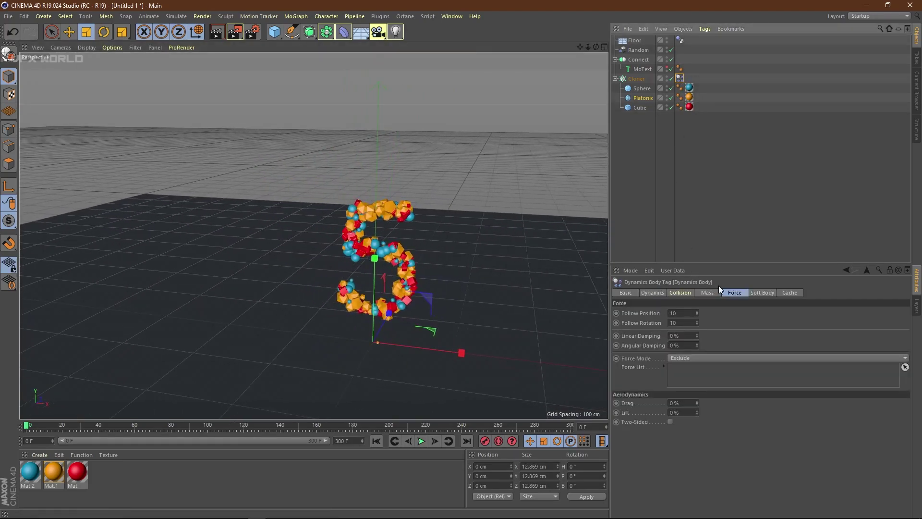
pyautogui.keyDown('alt'); pyautogui.moveTo(401, 283); pyautogui.dragTo(395, 278, button='middle'); pyautogui.keyUp('alt')
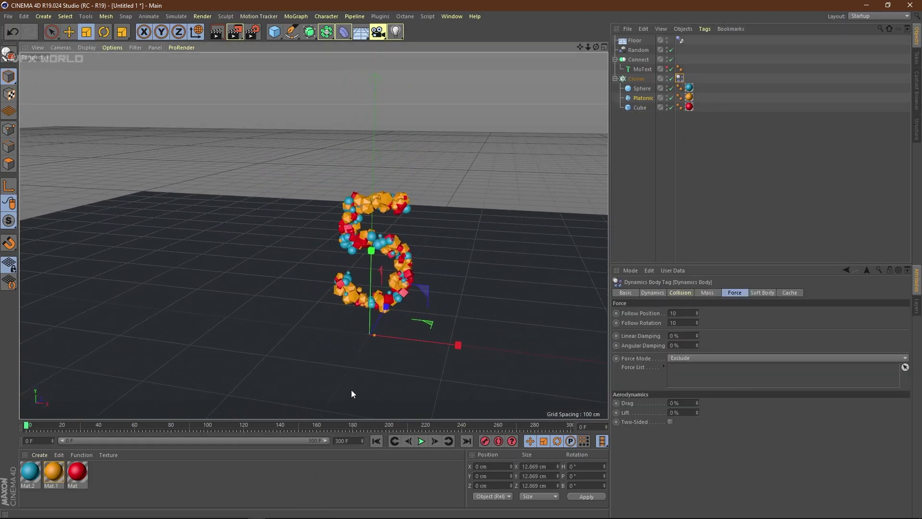
pyautogui.keyDown('alt'); pyautogui.moveTo(370, 366); pyautogui.dragTo(366, 362, button='middle'); pyautogui.keyUp('alt')
pyautogui.scroll(2, 394, 319)
pyautogui.keyDown('alt'); pyautogui.moveTo(394, 319); pyautogui.dragTo(399, 316); pyautogui.keyUp('alt')
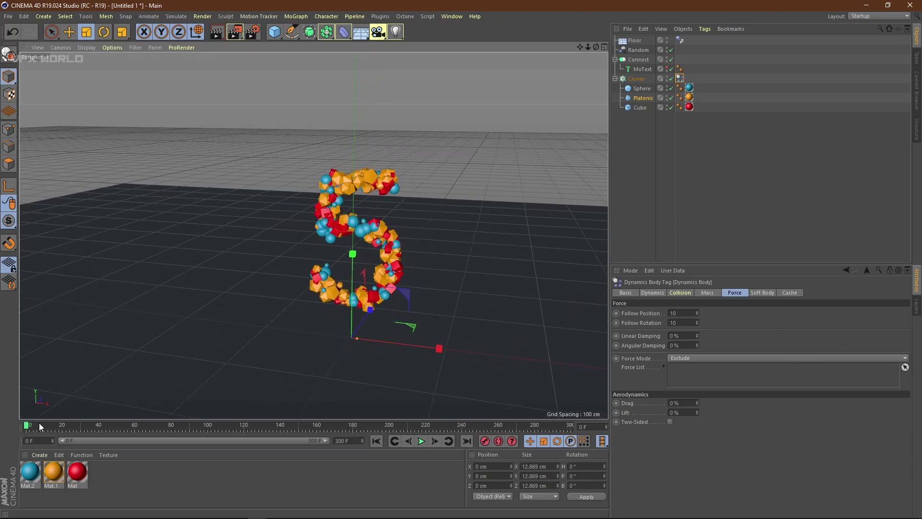
pyautogui.moveTo(27, 426); pyautogui.dragTo(62, 426)
pyautogui.click(616, 313)
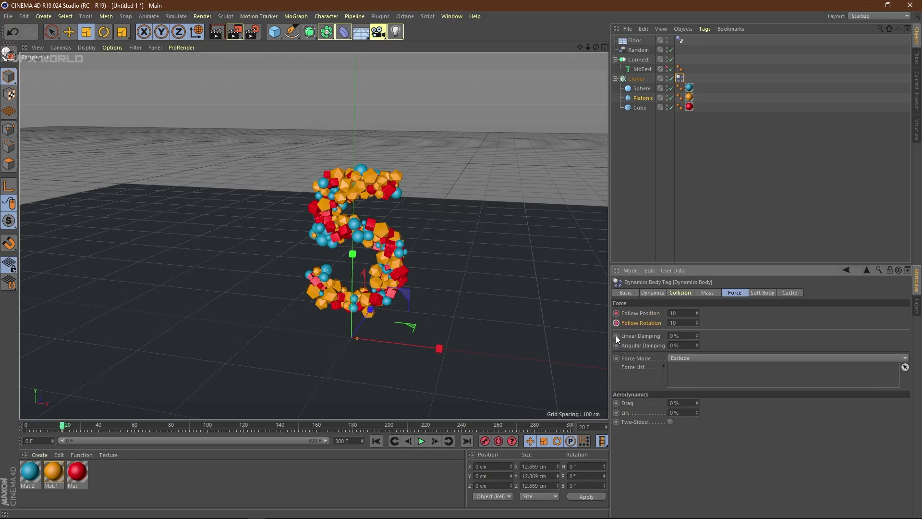
# - Keyframe Follow Position and Follow Rotation at 0 on frames 21 and 50
pyautogui.click(64, 427)
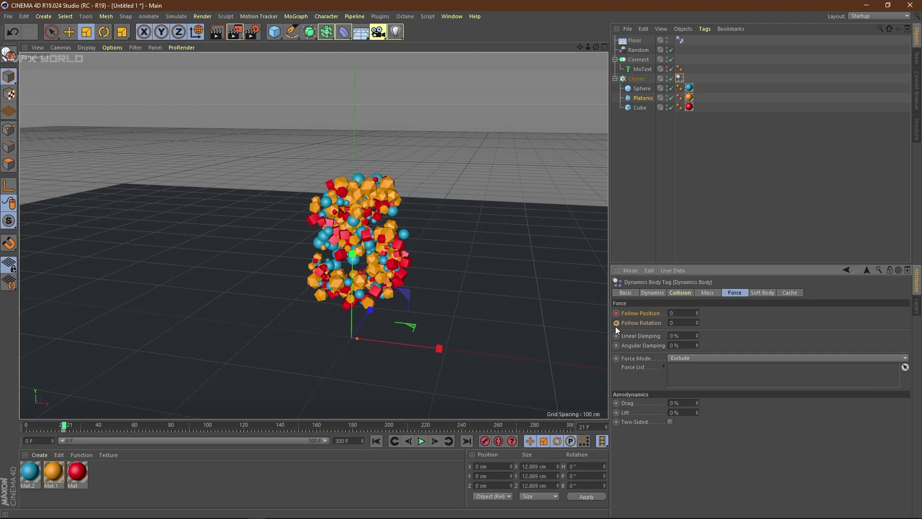
pyautogui.moveTo(69, 429); pyautogui.dragTo(120, 429)
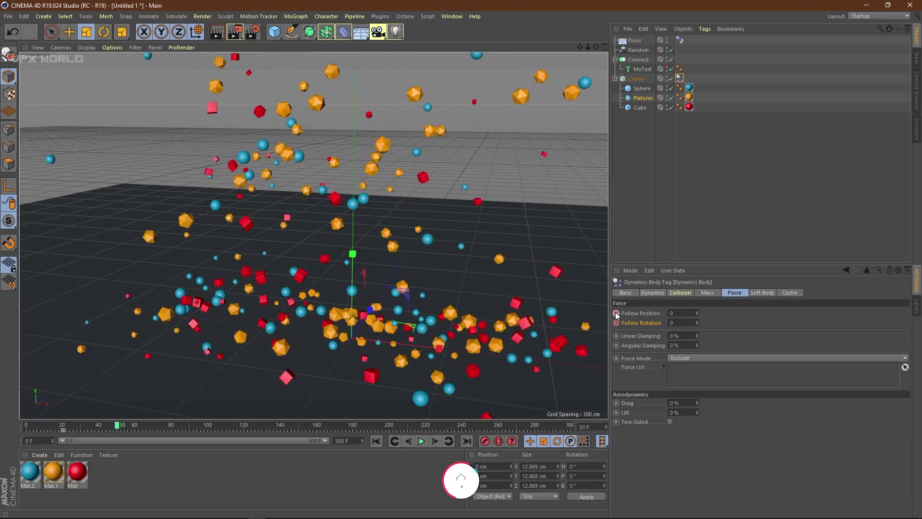
# - Keyframe Follow Position and Follow Rotation at 10 on frame 65 and play the animation from the start
pyautogui.moveTo(116, 428); pyautogui.dragTo(145, 428)
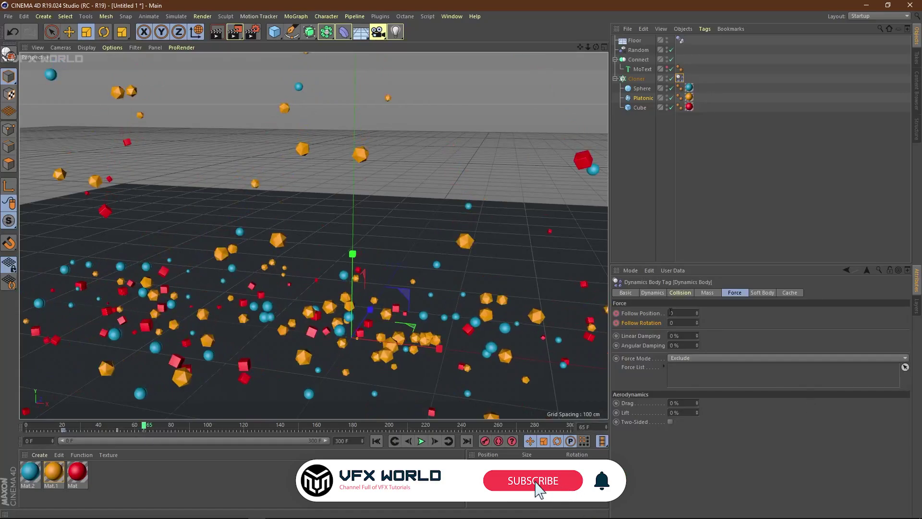
pyautogui.moveTo(676, 313); pyautogui.dragTo(650, 316)
pyautogui.write('10')
pyautogui.press('Tab')
pyautogui.write('10')
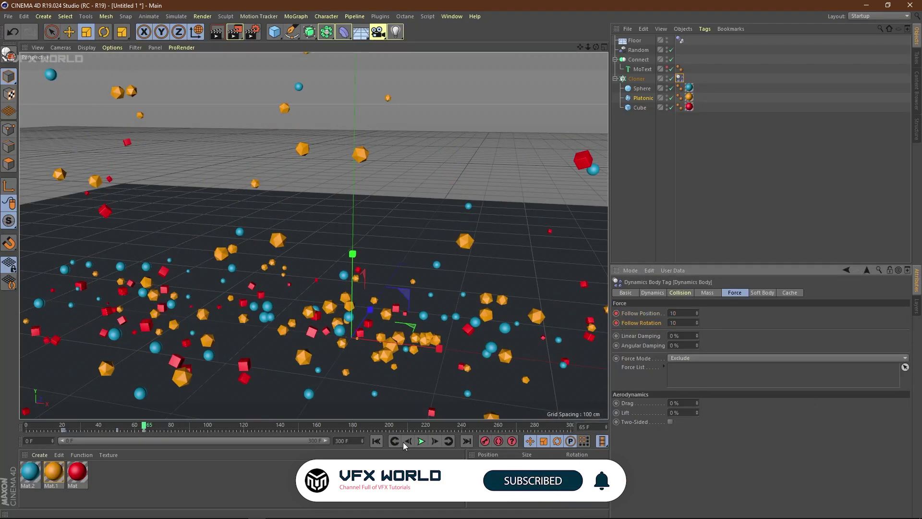
pyautogui.click(376, 441)
pyautogui.click(421, 441)
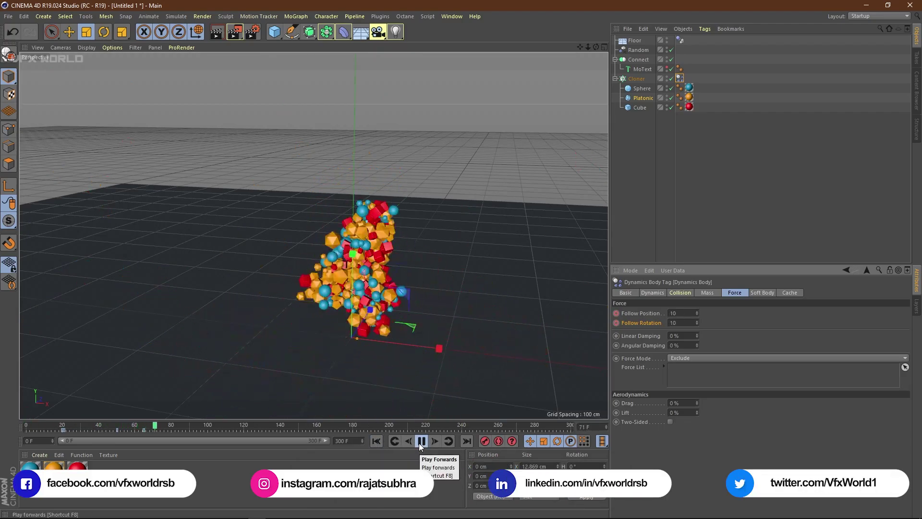
# - Replay the animation up to about frame 135 and examine how the clones form the numbers
pyautogui.click(421, 441)
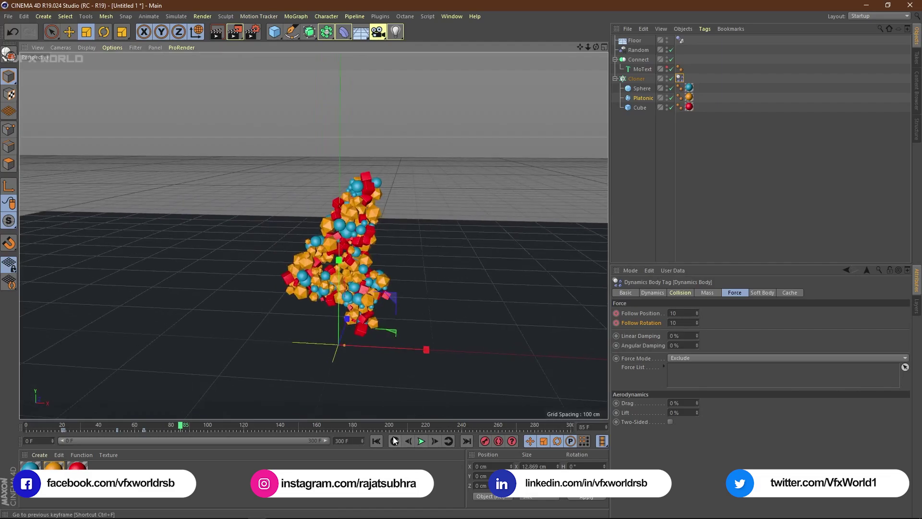
pyautogui.click(376, 441)
pyautogui.click(422, 441)
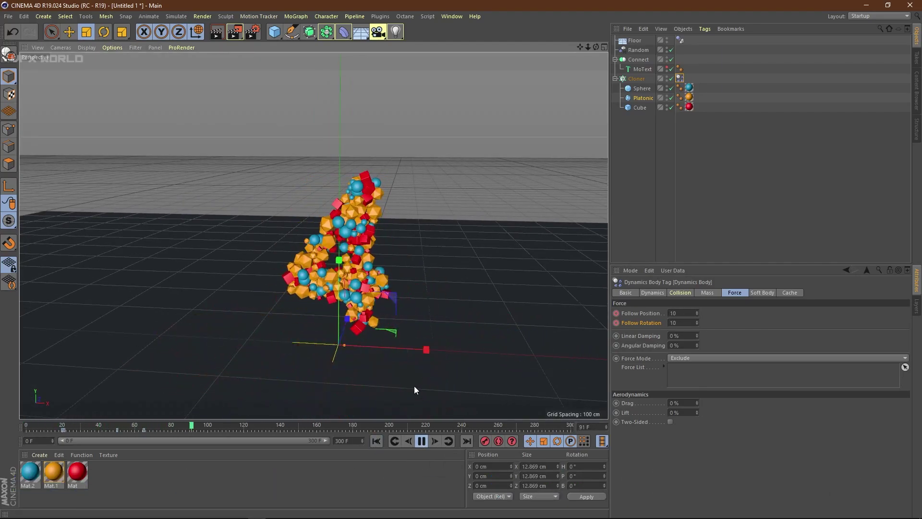
pyautogui.click(421, 441)
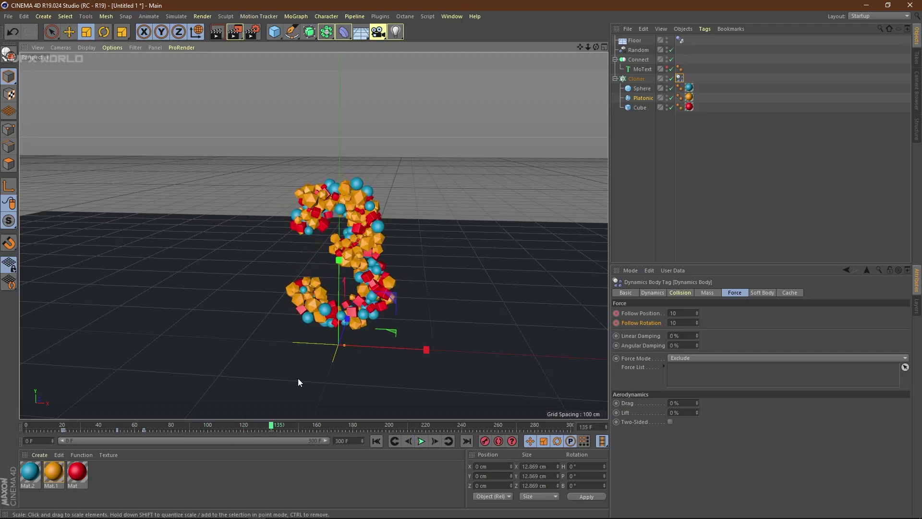
pyautogui.keyDown('alt'); pyautogui.moveTo(260, 363); pyautogui.dragTo(267, 368, button='middle'); pyautogui.keyUp('alt')
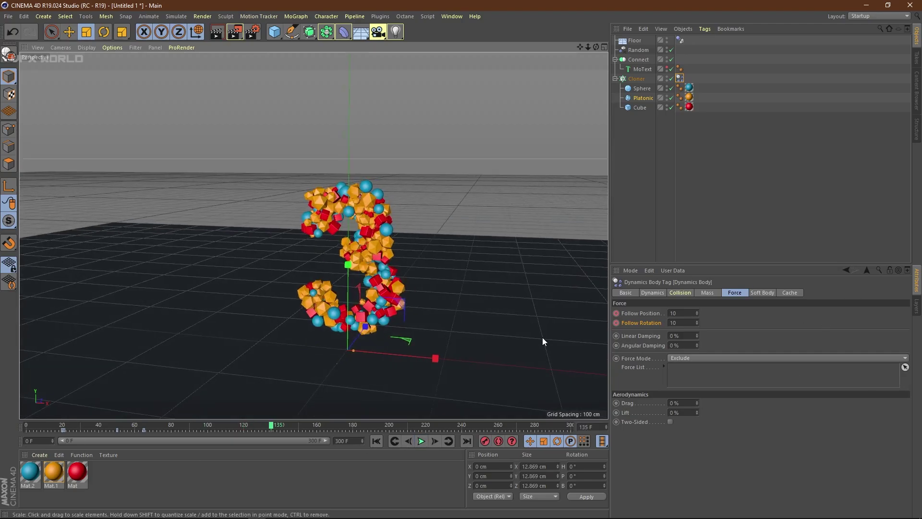
pyautogui.keyDown('alt'); pyautogui.moveTo(518, 312); pyautogui.dragTo(480, 336); pyautogui.keyUp('alt')
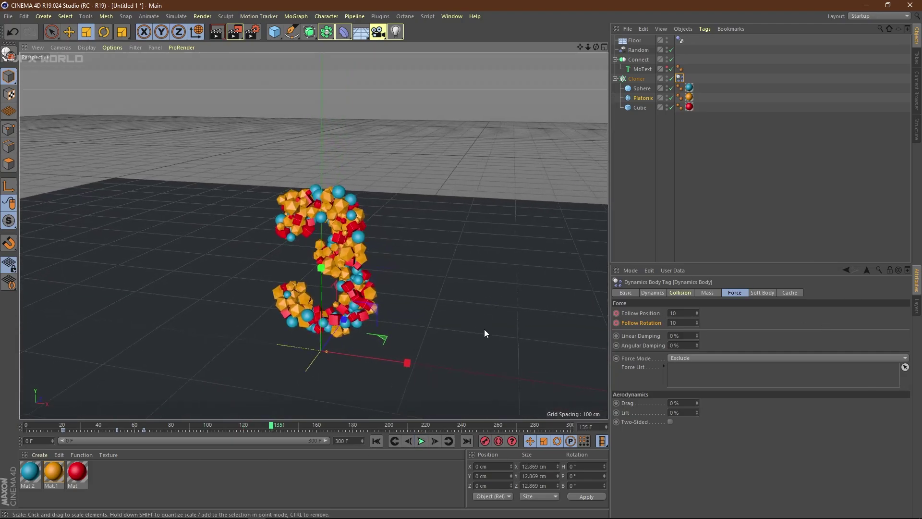
# - In the Cloner's Dope Sheet timeline, copy the Dynamics Body keys of frames 20 to 65 so they repeat from frames 70, 120, 170 and 220
pyautogui.click(645, 78)
pyautogui.click(454, 17)
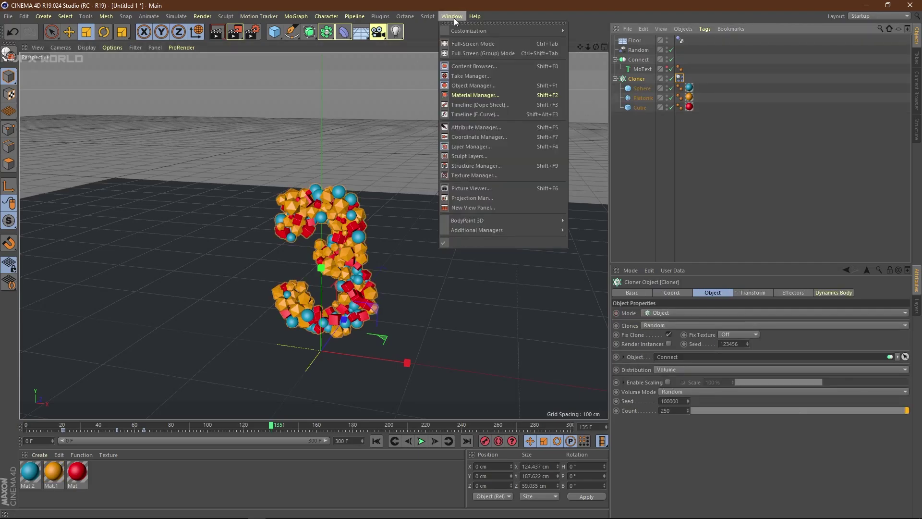
pyautogui.click(497, 105)
pyautogui.moveTo(384, 76); pyautogui.dragTo(736, 75)
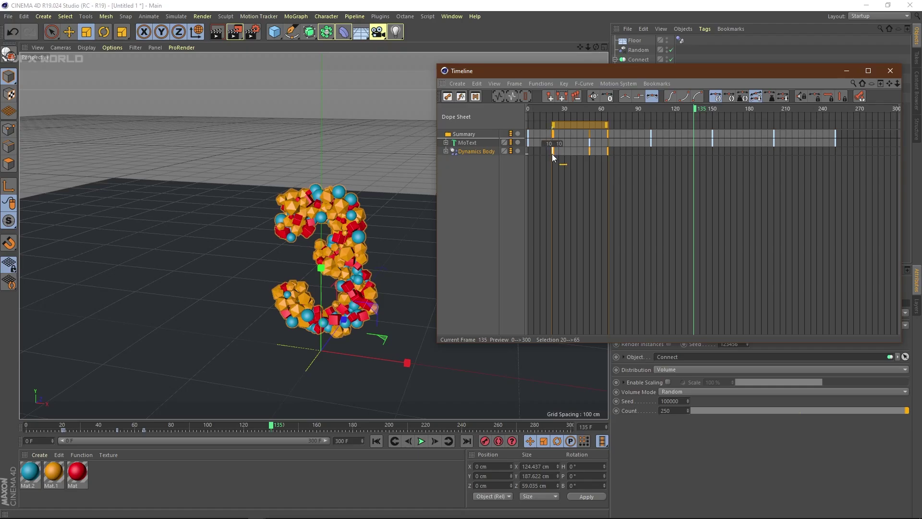
pyautogui.keyDown('ctrl'); pyautogui.moveTo(553, 155); pyautogui.dragTo(799, 148); pyautogui.keyUp('ctrl')
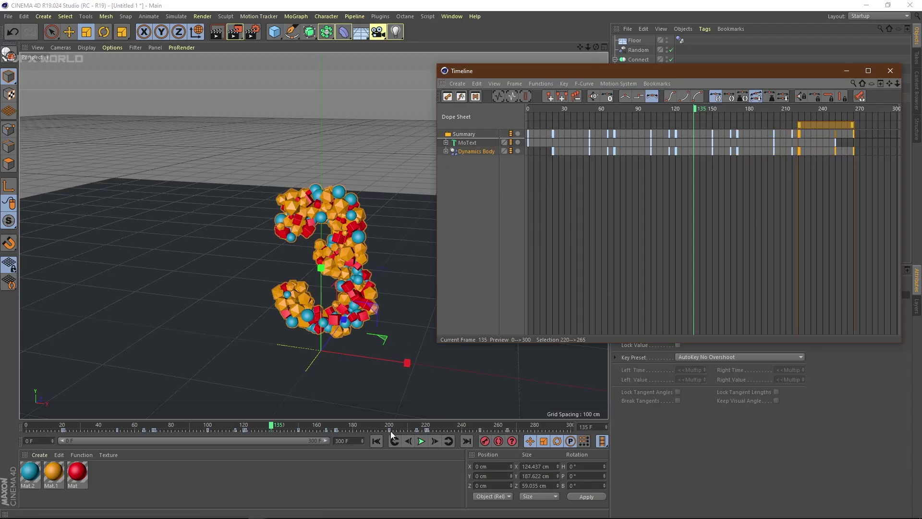
# - Play the whole animation from the start to check the repeated collapse and regrouping
pyautogui.click(380, 441)
pyautogui.click(423, 440)
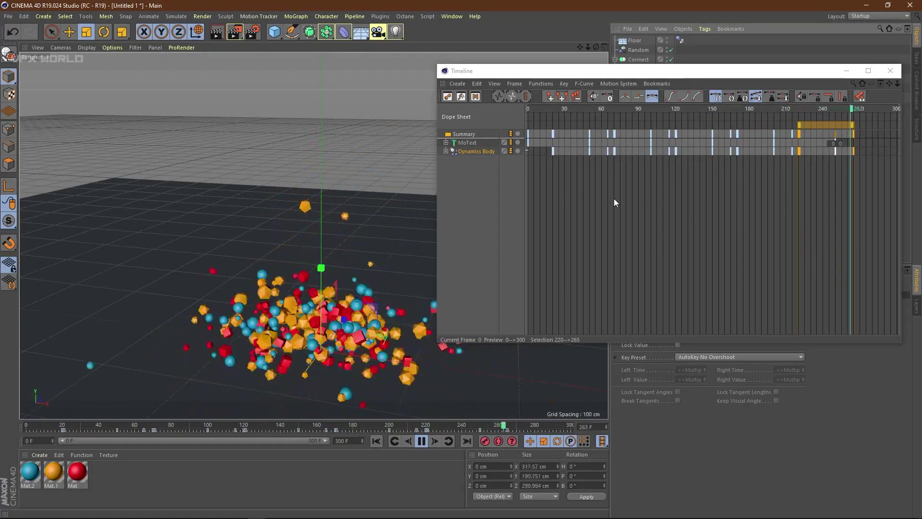
pyautogui.click(422, 441)
# - Shift the Dynamics Body key pairs at frames 20, 70, 120, 170 and 220 so the first starts at frame 33, and replay the animation
pyautogui.moveTo(566, 177); pyautogui.dragTo(545, 150)
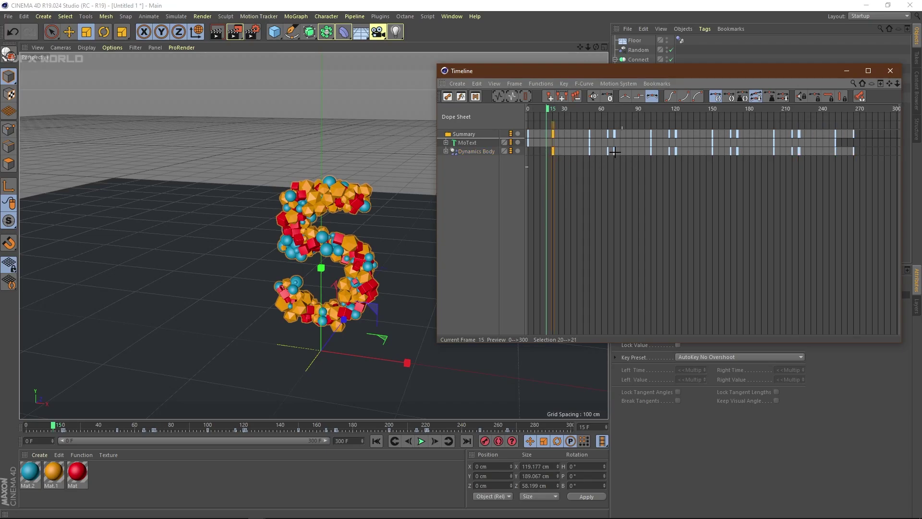
pyautogui.keyDown('shift'); pyautogui.click(675, 150); pyautogui.keyUp('shift')
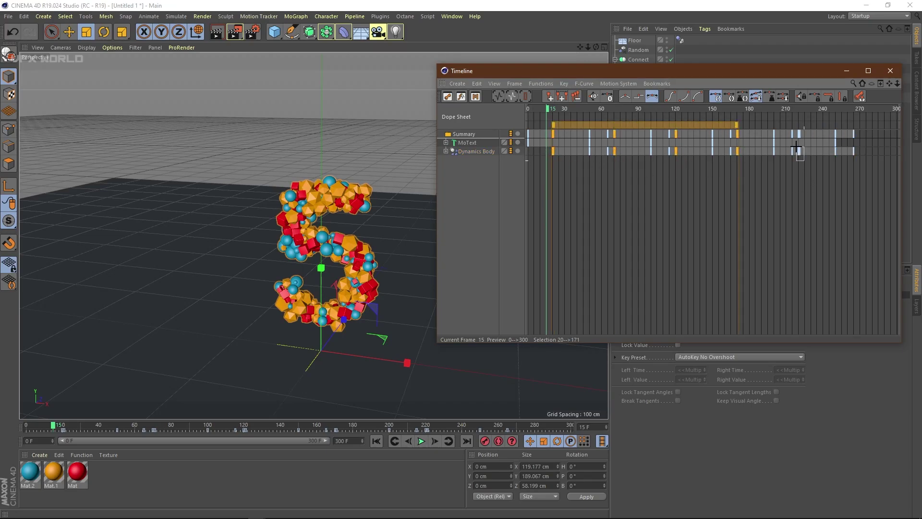
pyautogui.moveTo(552, 151); pyautogui.dragTo(570, 152)
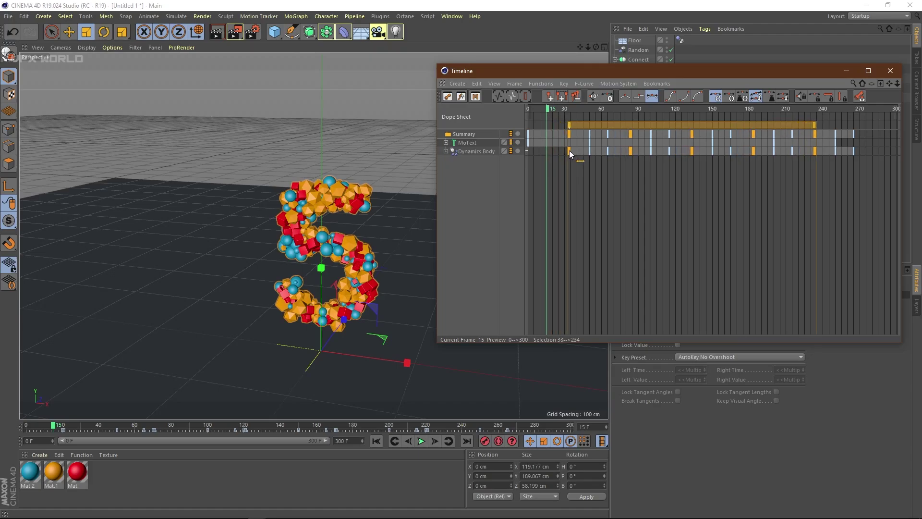
pyautogui.click(378, 440)
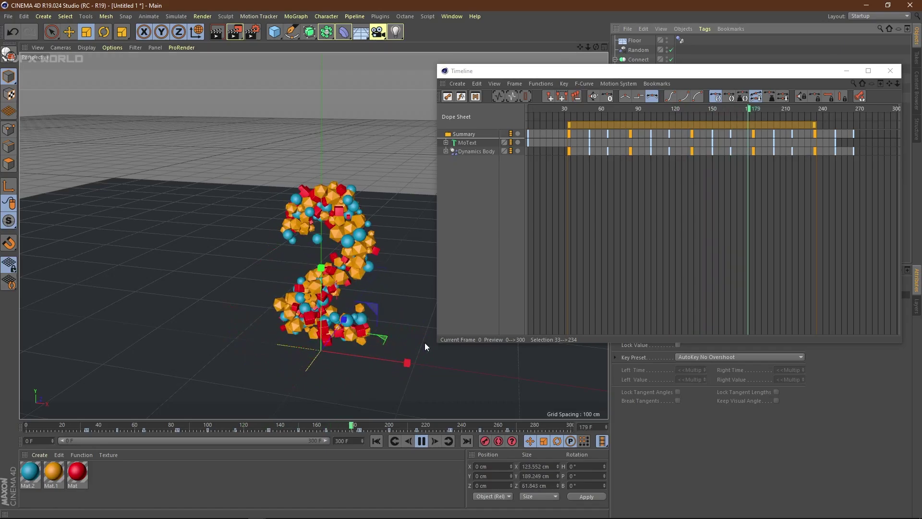
# - Minimize the Timeline, set the Cloner's volume distribution Seed to 1500 and play the animation
pyautogui.click(847, 71)
pyautogui.keyDown('alt'); pyautogui.moveTo(494, 275); pyautogui.dragTo(468, 267); pyautogui.keyUp('alt')
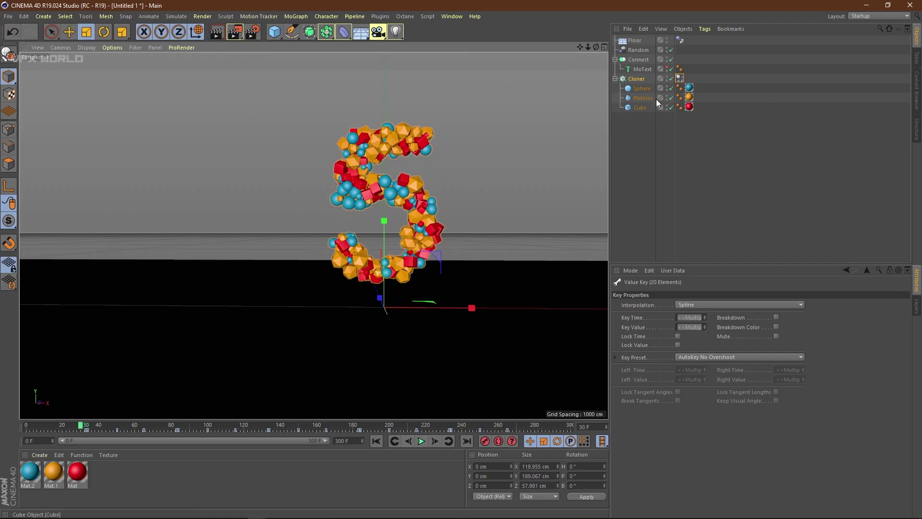
pyautogui.click(637, 79)
pyautogui.click(676, 401)
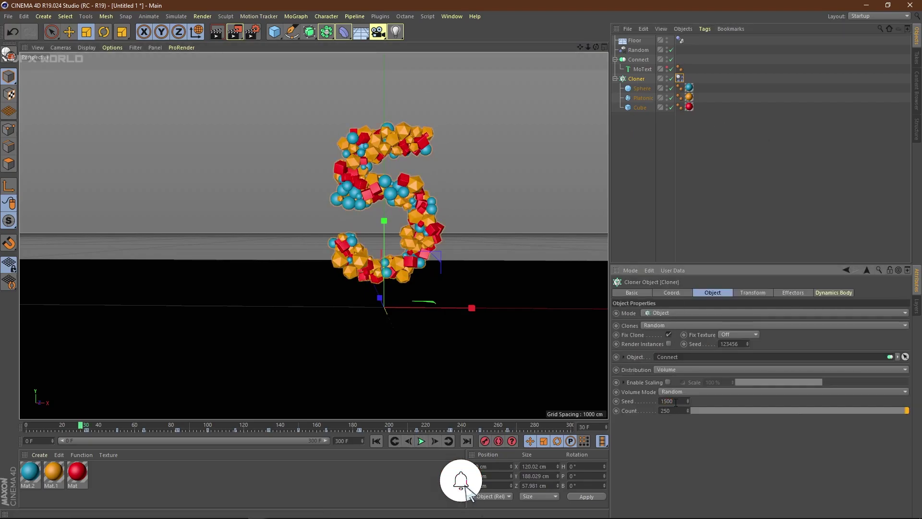
pyautogui.keyDown('alt'); pyautogui.moveTo(461, 160); pyautogui.dragTo(453, 176); pyautogui.keyUp('alt')
pyautogui.click(421, 441)
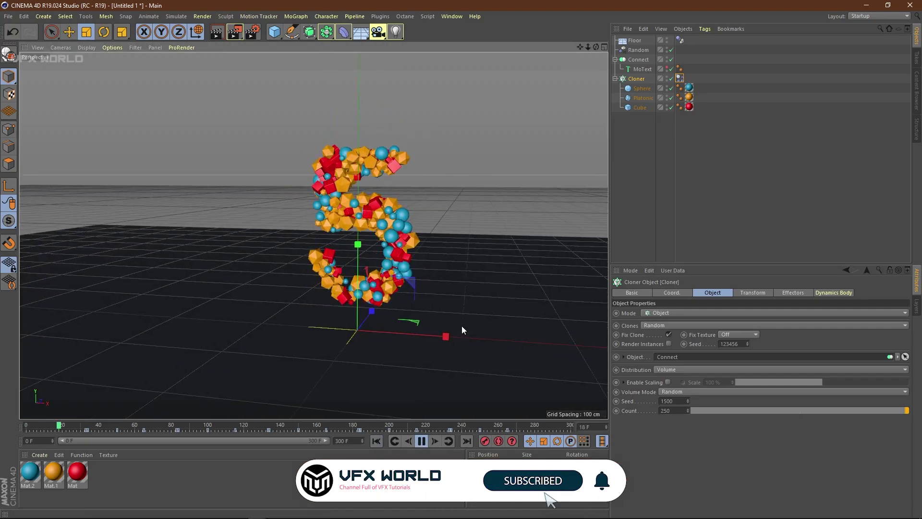